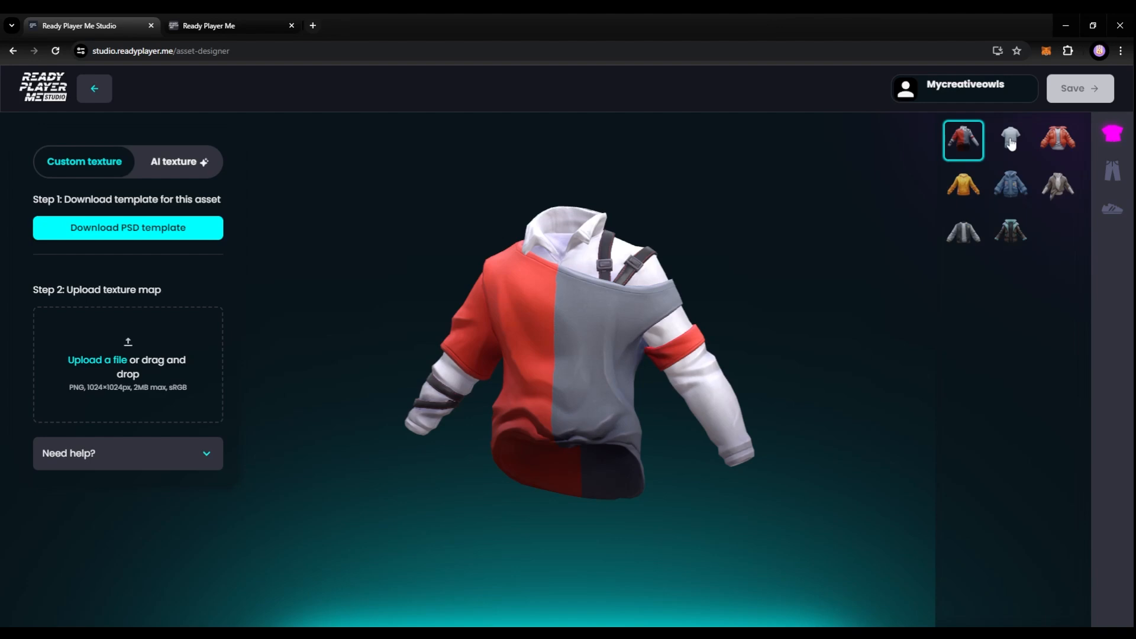
- Preview the blue denim jacket and the yellow hoodie, and choose the white T-shirt as the asset to texture
{"action": "left_click", "coordinate": [1010, 140]}
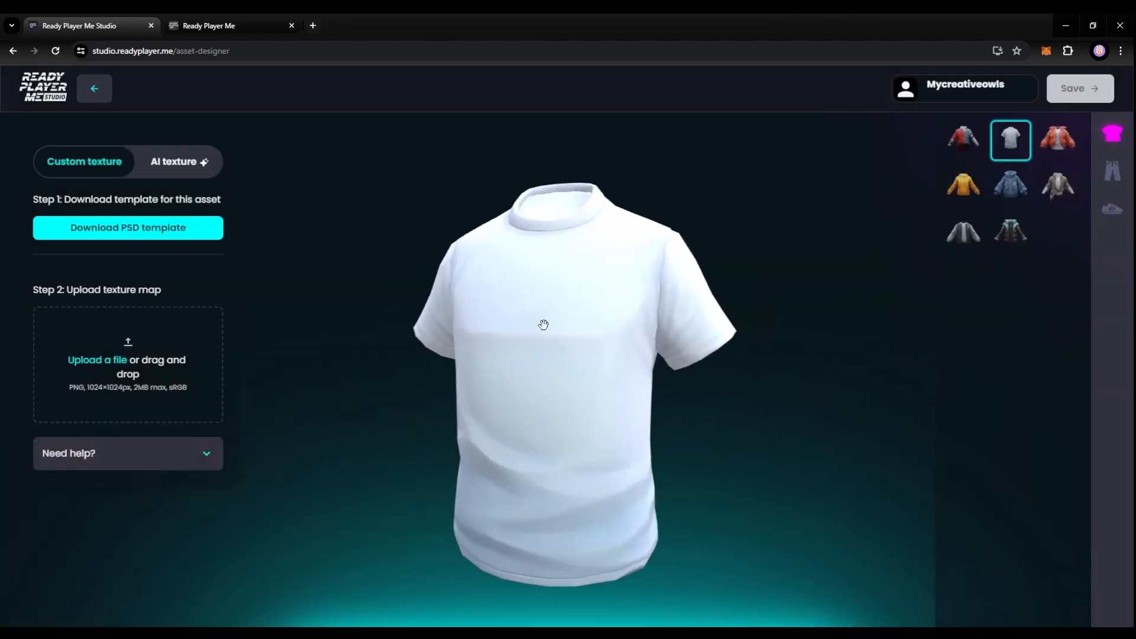
{"action": "left_click", "coordinate": [1002, 188]}
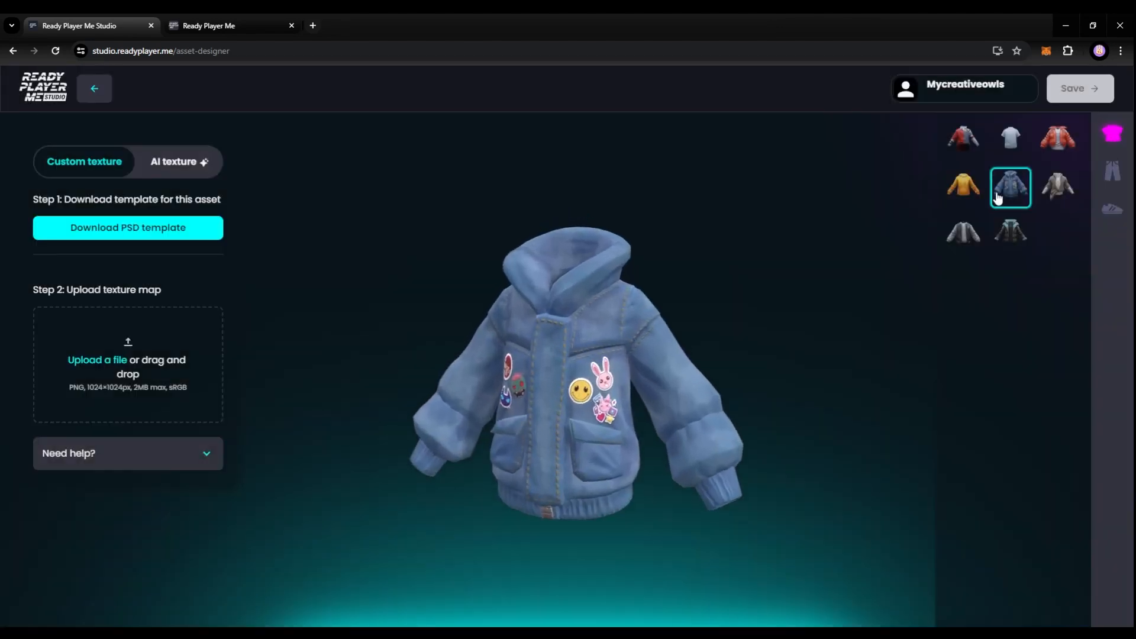
{"action": "left_click", "coordinate": [971, 196]}
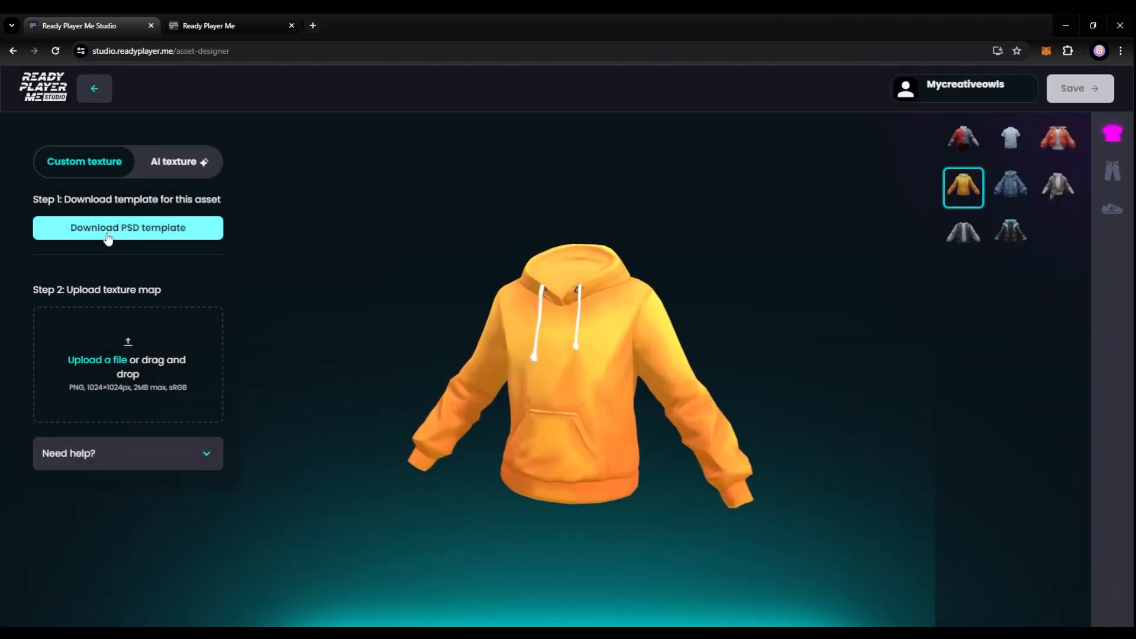
{"action": "left_click", "coordinate": [1011, 138]}
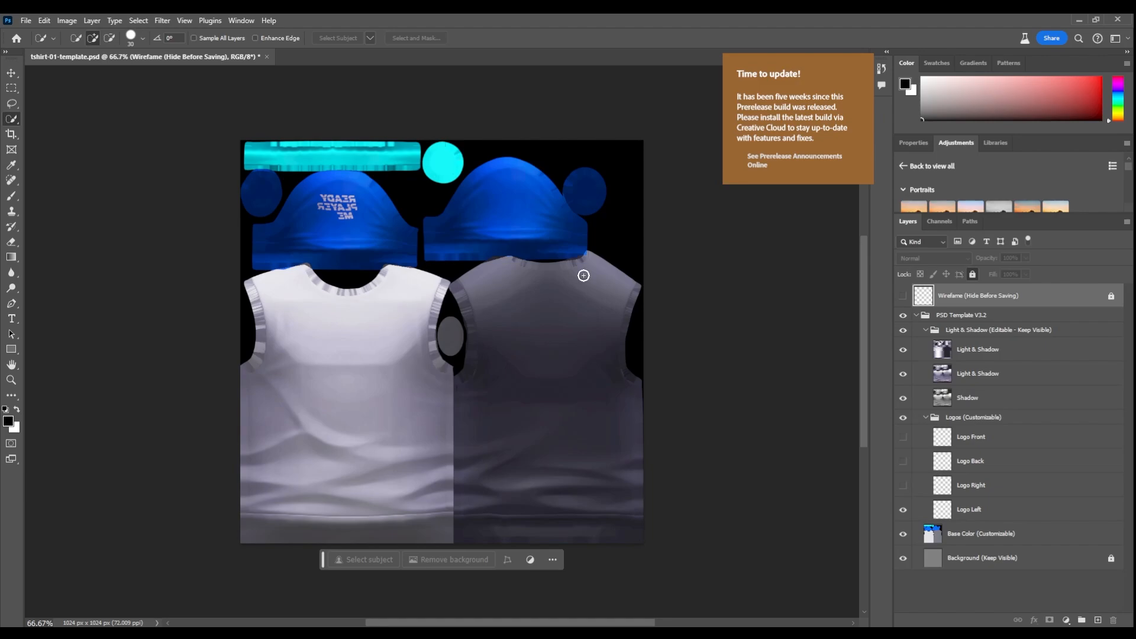
- Switch from Photoshop back to Ready Player Me Studio and give the T-shirt an AI texture prompt beginning "Nike Style - Black color with a"
{"action": "left_click", "coordinate": [1081, 19]}
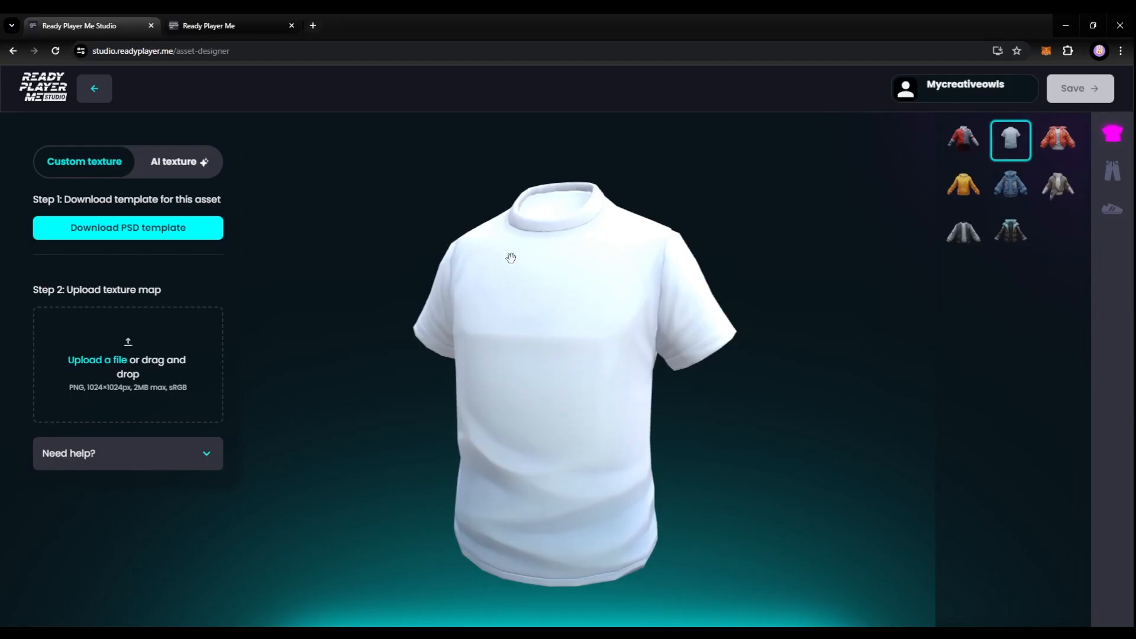
{"action": "left_click", "coordinate": [171, 167]}
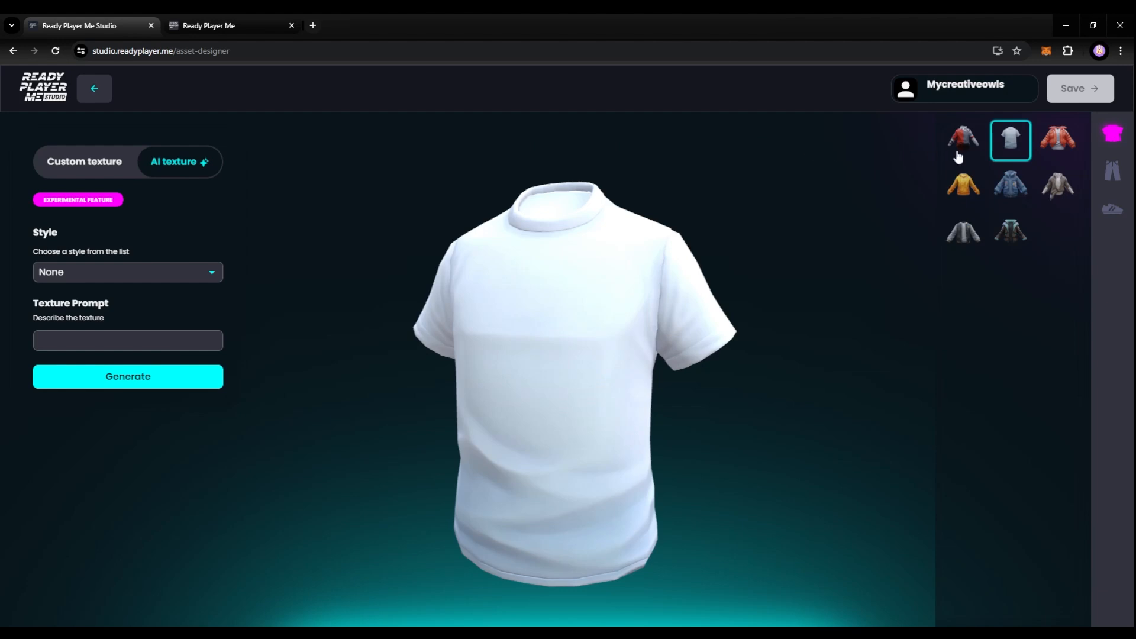
{"action": "left_click", "coordinate": [166, 343]}
{"action": "left_click", "coordinate": [153, 368]}
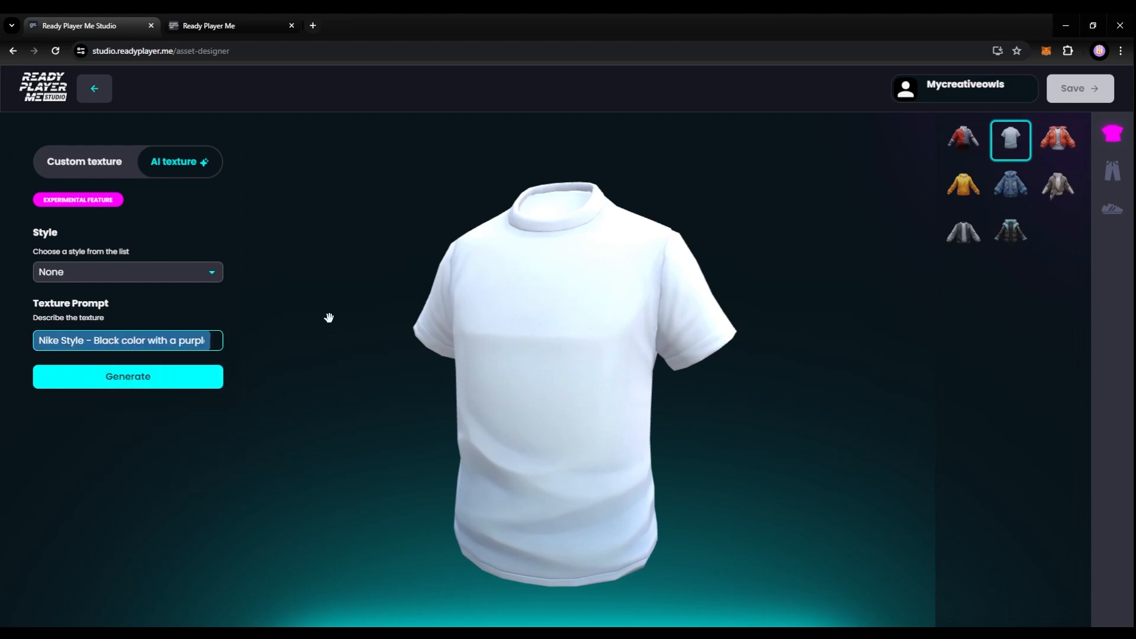
{"action": "left_click", "coordinate": [79, 339]}
{"action": "left_click", "coordinate": [294, 306]}
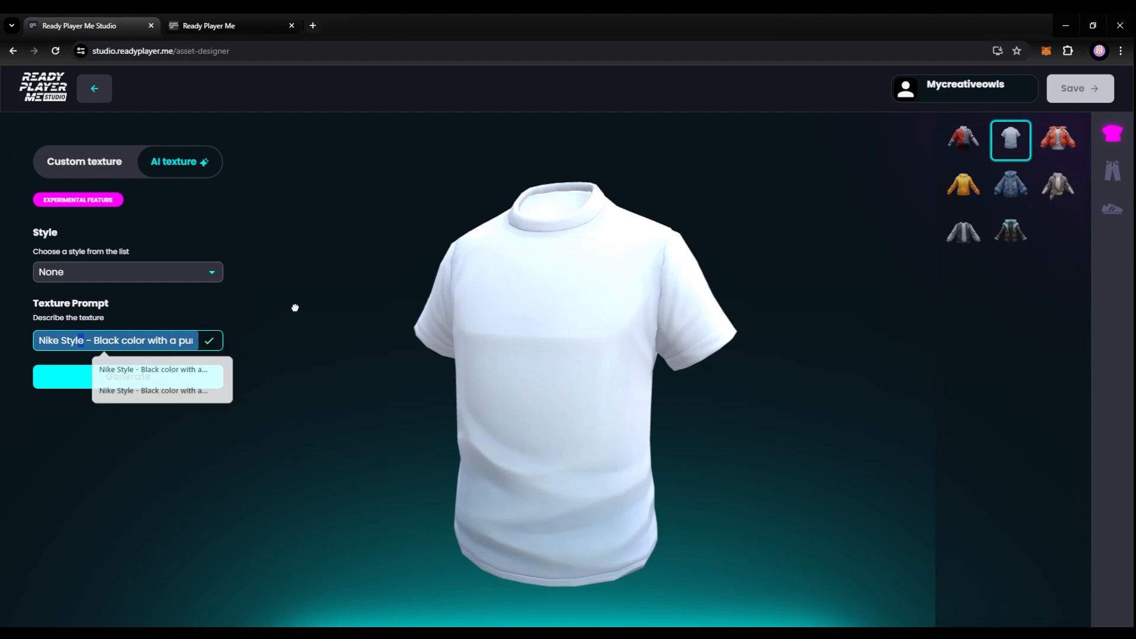
- Set the AI texture style to Athletic and generate the T-shirt's texture
{"action": "left_click", "coordinate": [81, 276]}
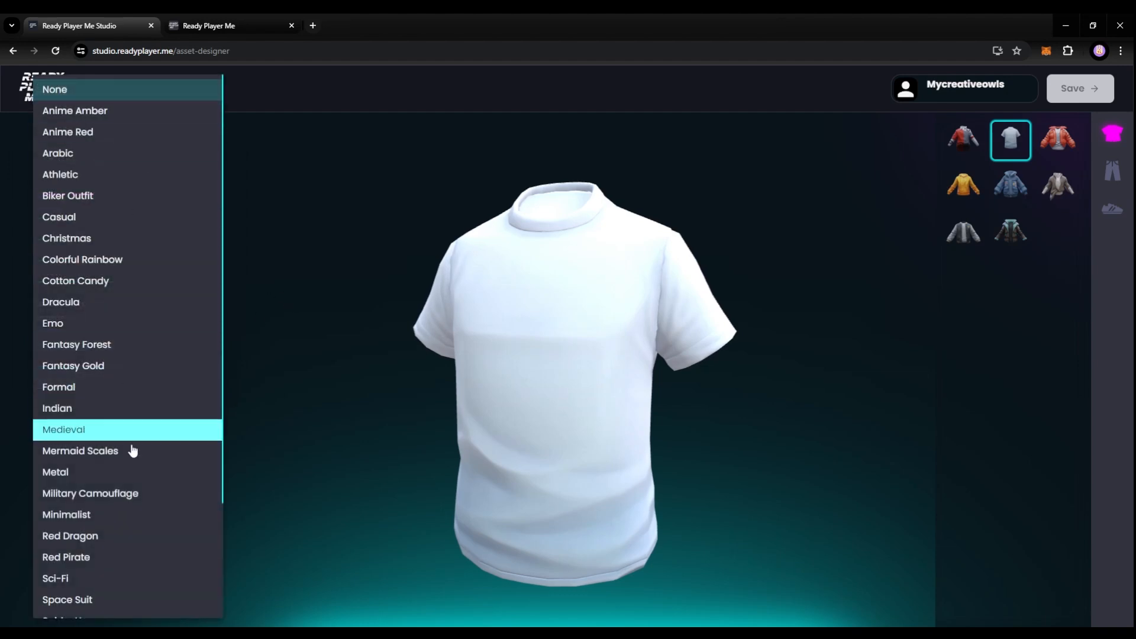
{"action": "left_click", "coordinate": [325, 277]}
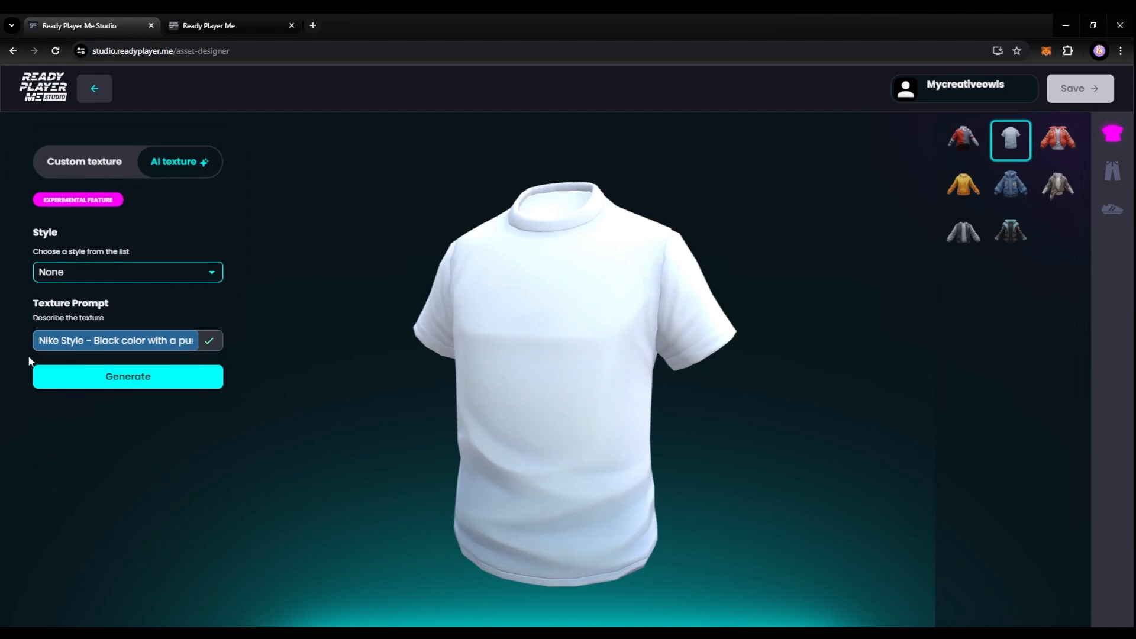
{"action": "left_click", "coordinate": [115, 277]}
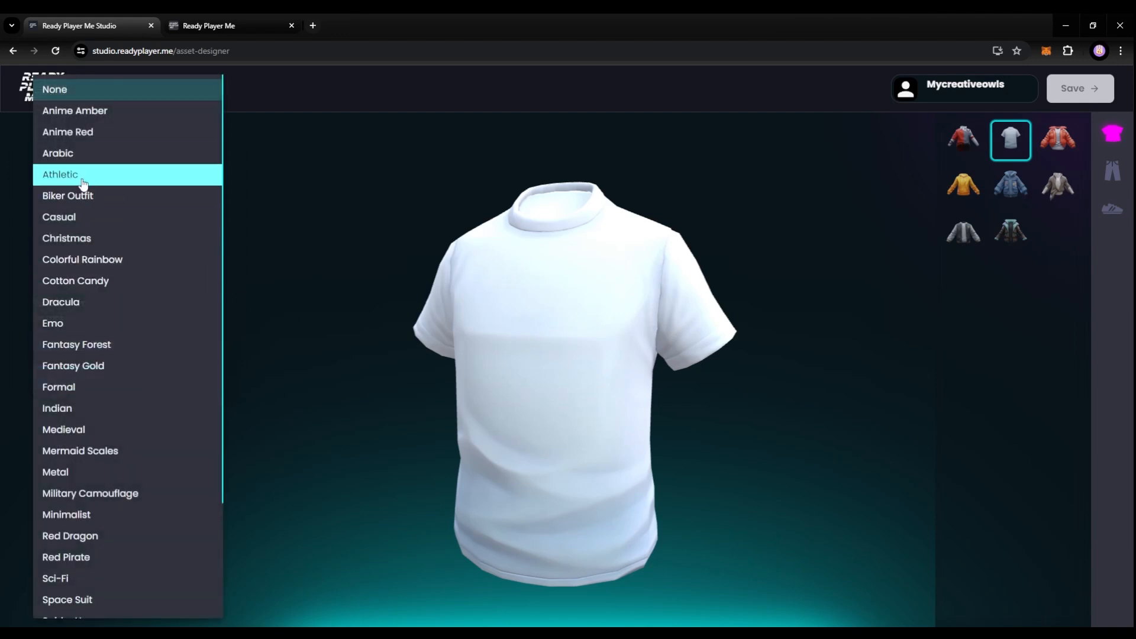
{"action": "left_click", "coordinate": [84, 181]}
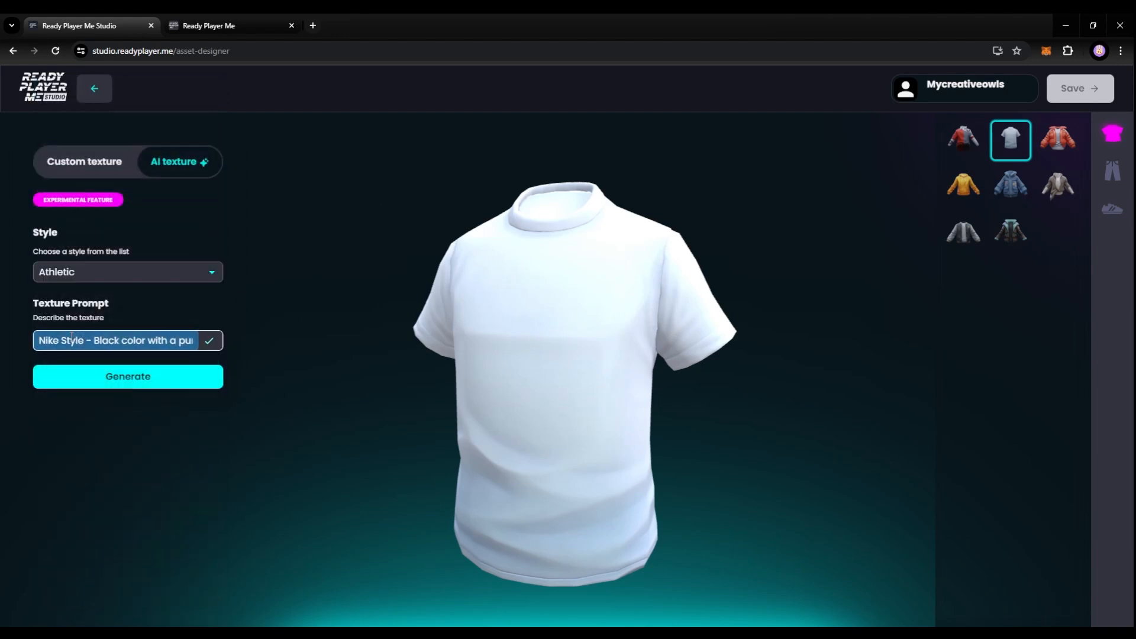
{"action": "left_click", "coordinate": [124, 381]}
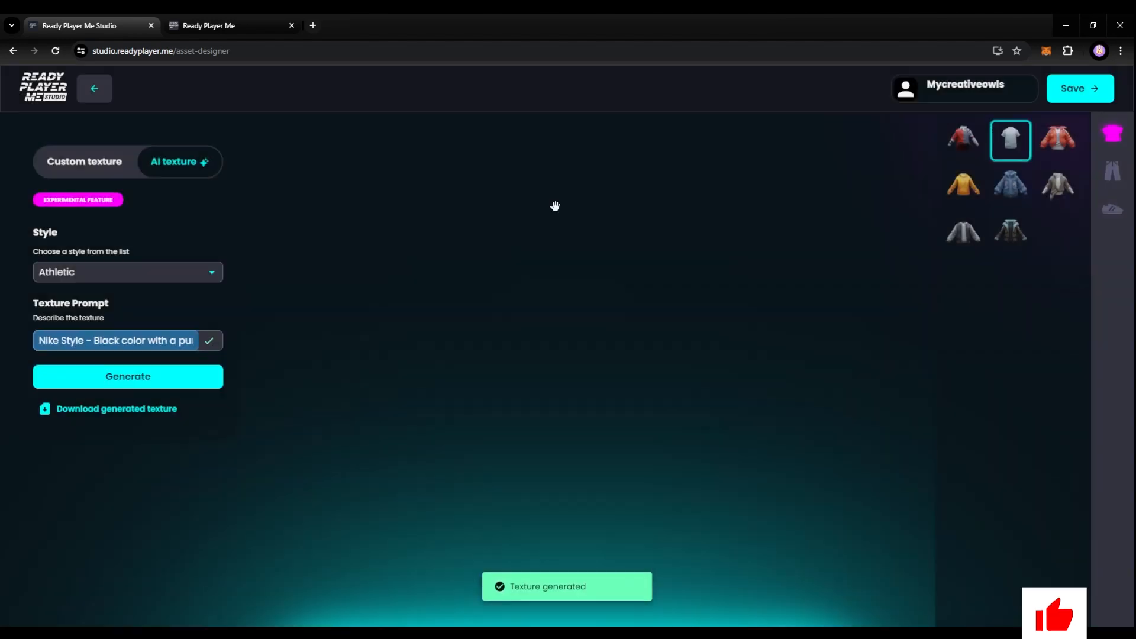
- Generate another AI texture for the T-shirt with the same prompt and inspect it from different angles
{"action": "left_click_drag", "start_coordinate": [722, 279], "coordinate": [641, 272]}
{"action": "left_click", "coordinate": [144, 375]}
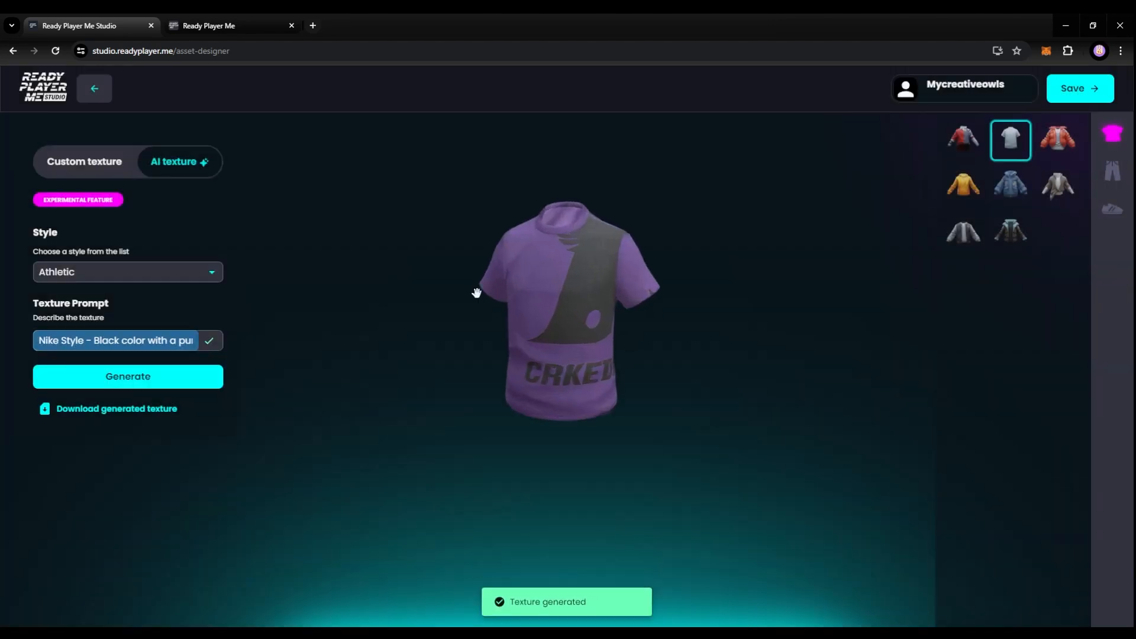
{"action": "mouse_move", "coordinate": [491, 296]}
{"action": "left_mouse_down"}
{"action": "mouse_move", "coordinate": [700, 292]}
{"action": "mouse_move", "coordinate": [692, 281]}
{"action": "mouse_move", "coordinate": [493, 313]}
{"action": "left_mouse_up"}
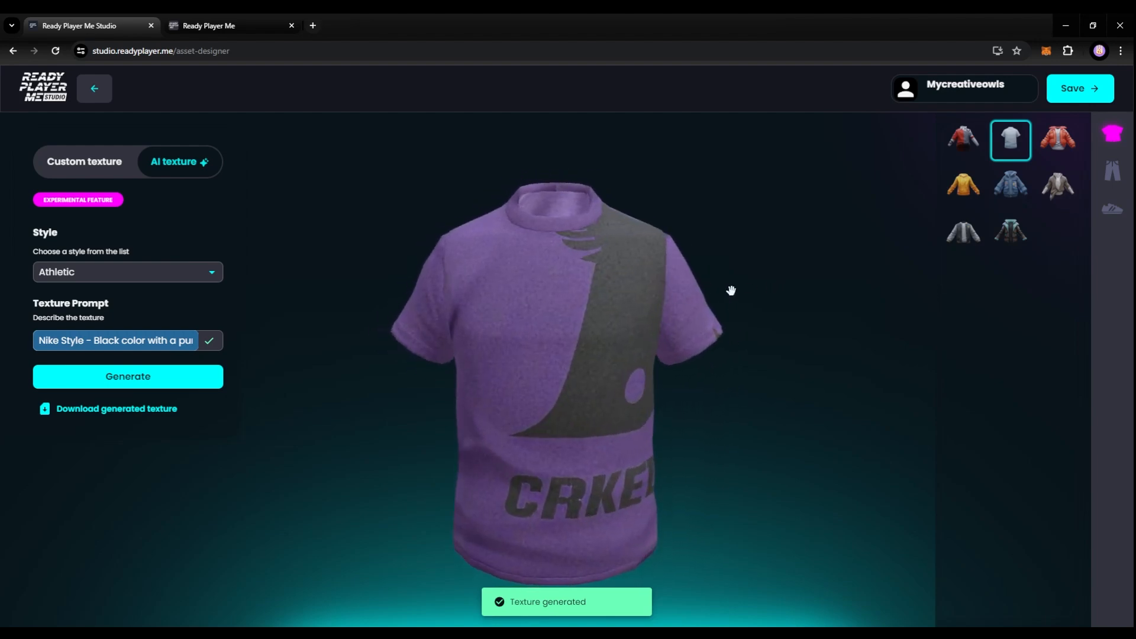
{"action": "mouse_move", "coordinate": [647, 309]}
{"action": "left_mouse_down"}
{"action": "mouse_move", "coordinate": [615, 314]}
{"action": "mouse_move", "coordinate": [637, 309]}
{"action": "left_mouse_up"}
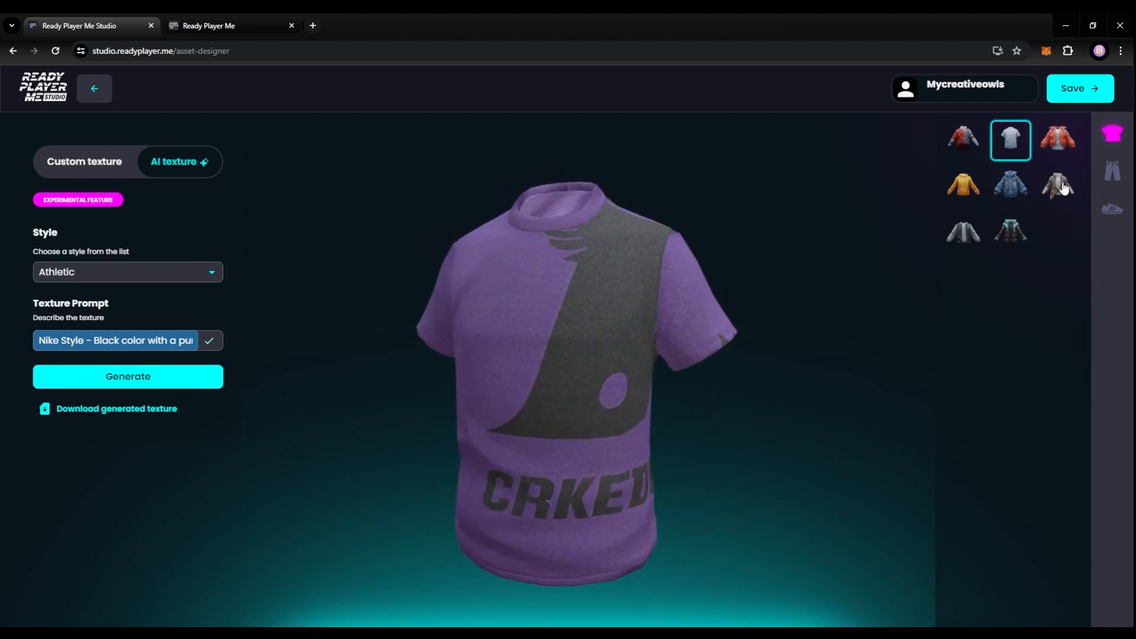
- Generate an AI texture for the red puffer jacket with the same prompt, save the asset and continue creating
{"action": "left_click", "coordinate": [1058, 139]}
{"action": "left_click", "coordinate": [112, 380]}
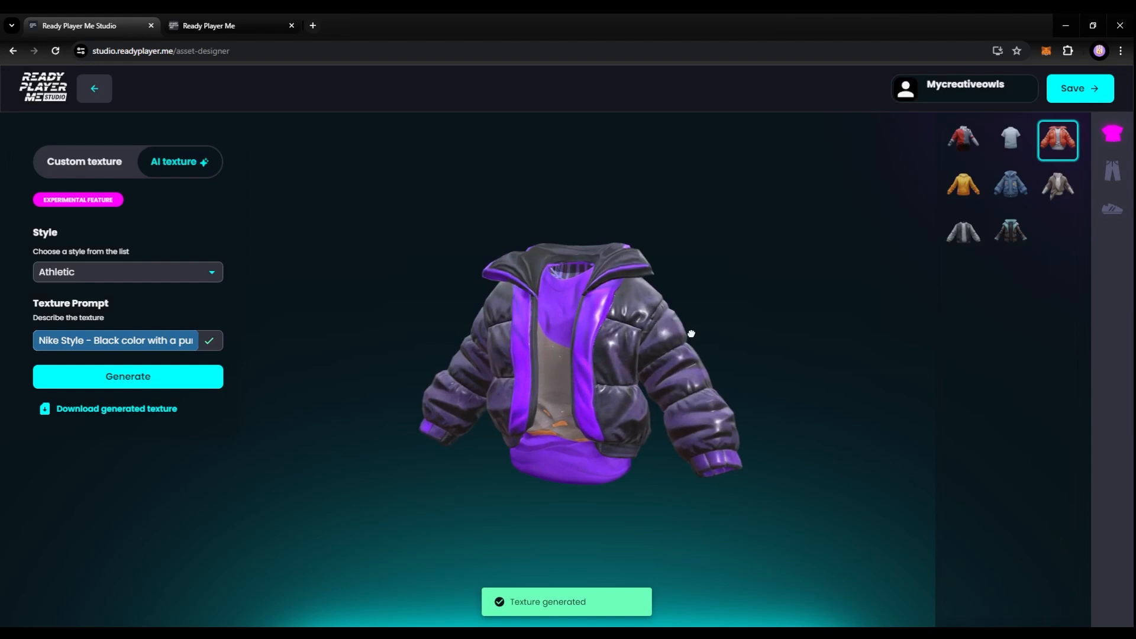
{"action": "left_click_drag", "start_coordinate": [693, 329], "coordinate": [714, 341]}
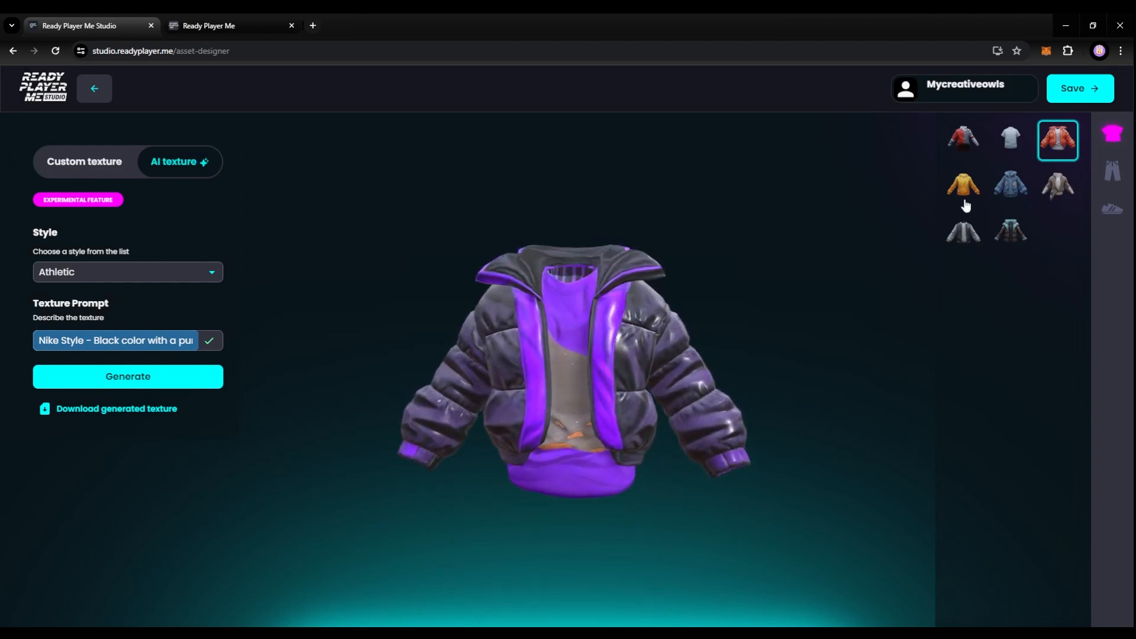
{"action": "left_click", "coordinate": [1086, 93]}
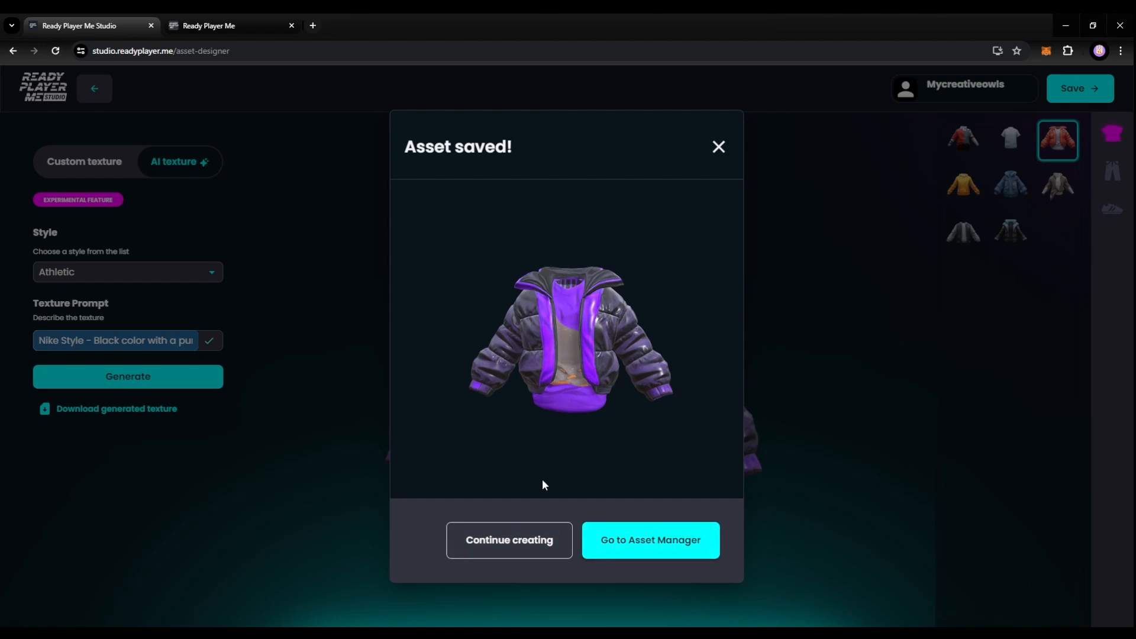
{"action": "left_click", "coordinate": [503, 553]}
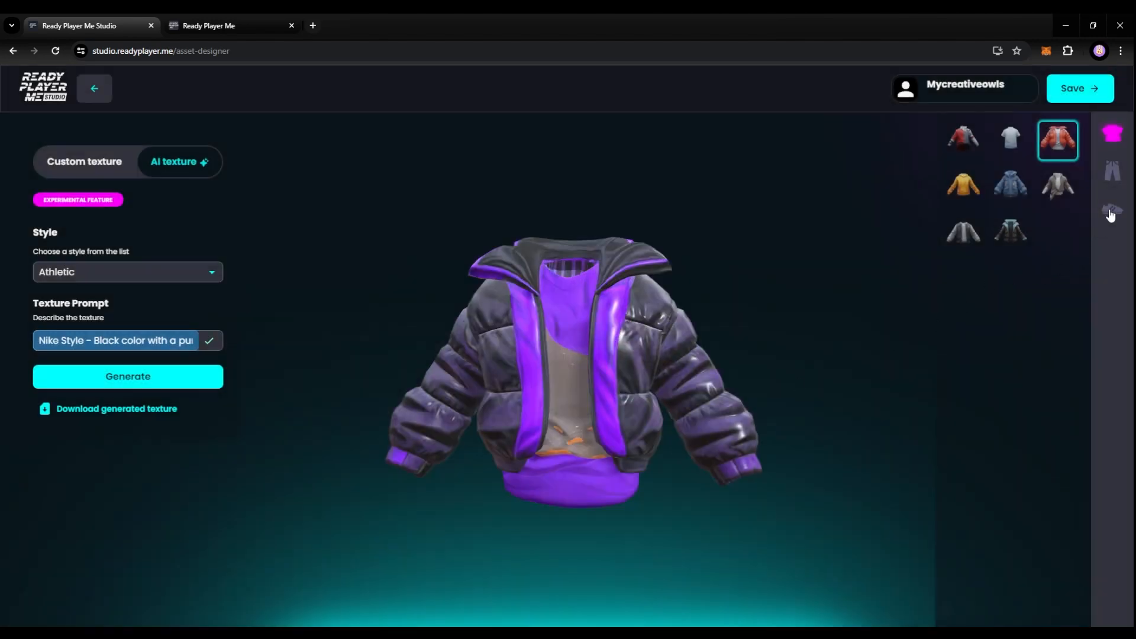
- Choose the white low-top sneakers from the footwear and generate AI textures for them twice, inspecting each version
{"action": "left_click", "coordinate": [1111, 213]}
{"action": "left_click", "coordinate": [1011, 200]}
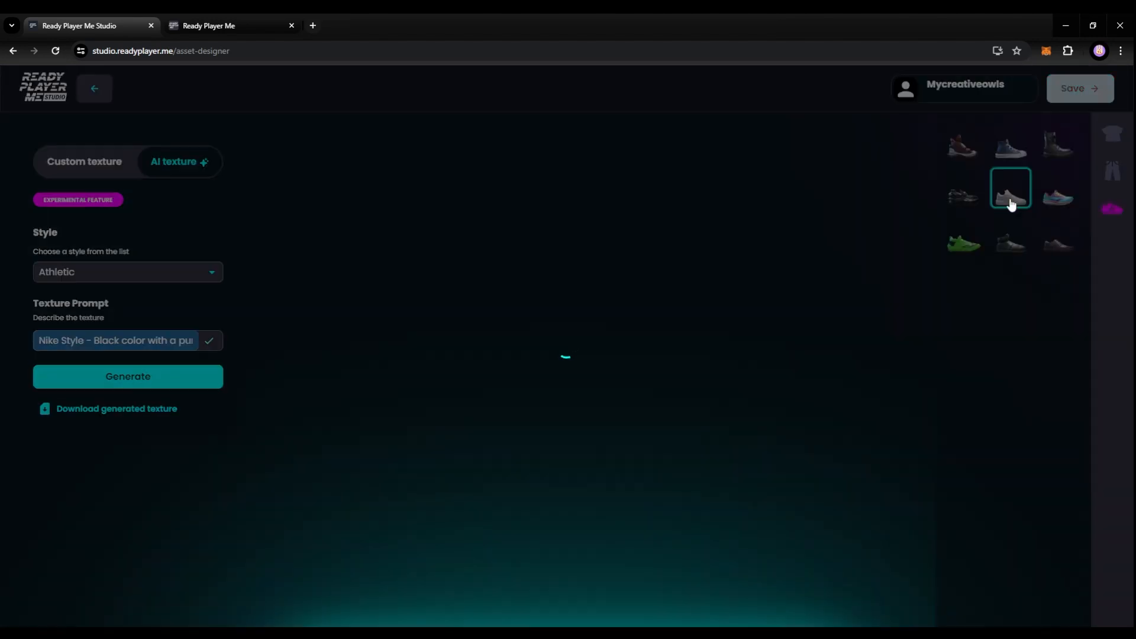
{"action": "left_click", "coordinate": [133, 378]}
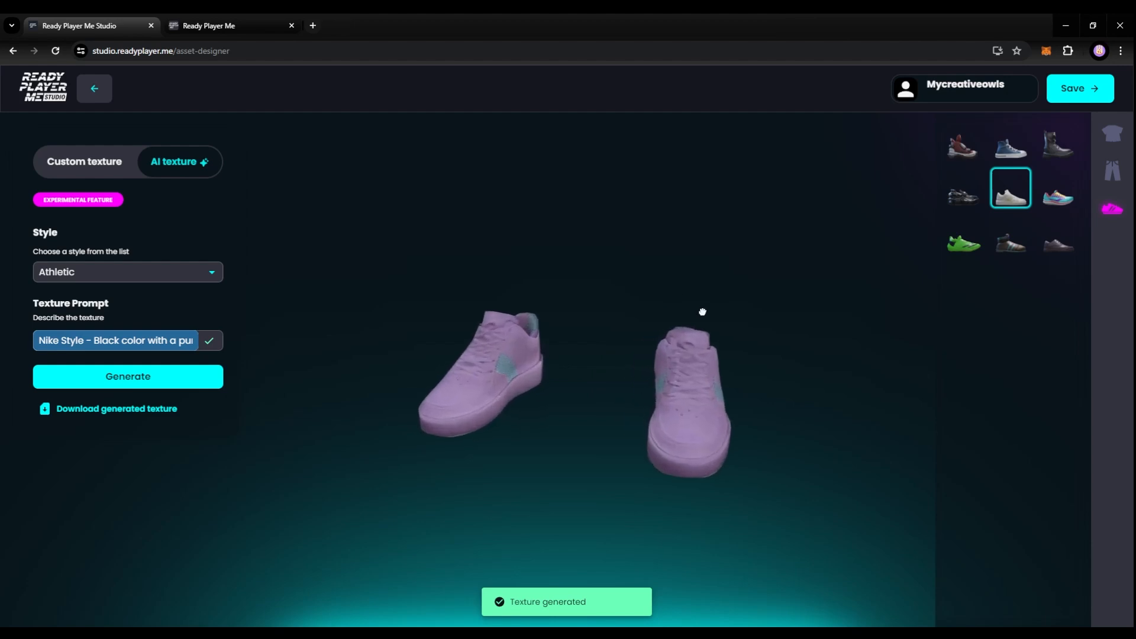
{"action": "left_click_drag", "start_coordinate": [702, 314], "coordinate": [560, 334]}
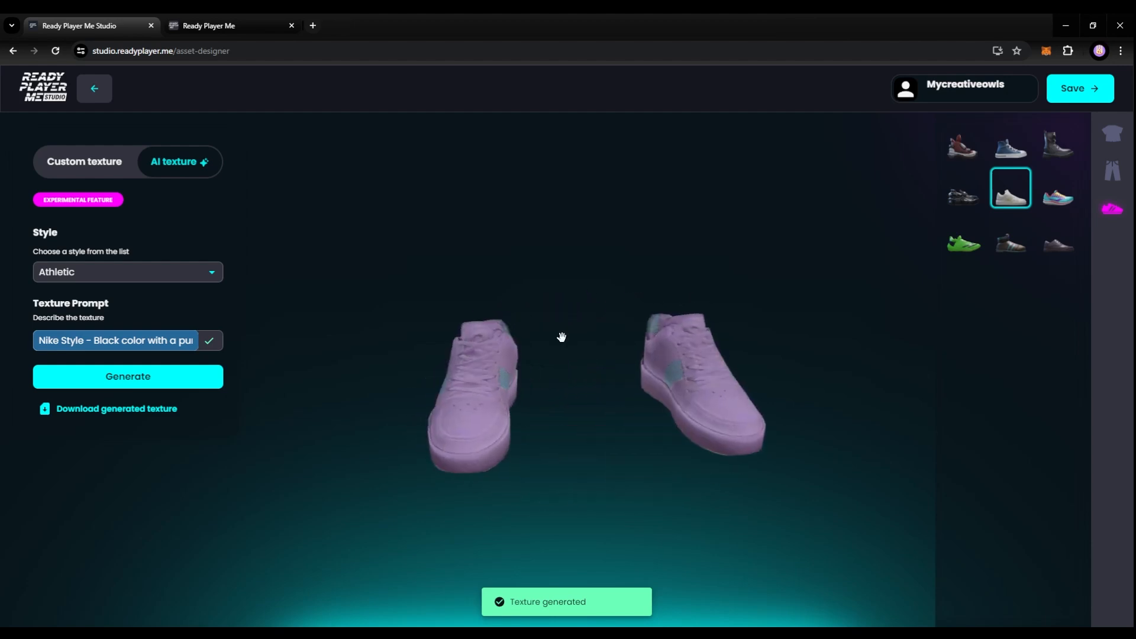
{"action": "left_click", "coordinate": [196, 376]}
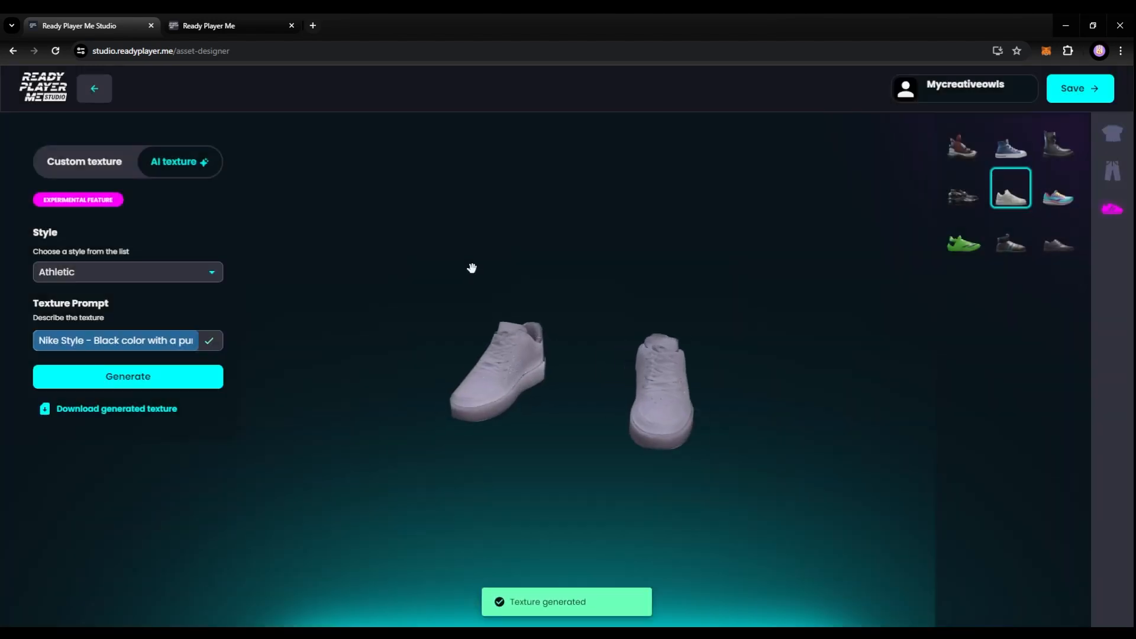
{"action": "left_click_drag", "start_coordinate": [495, 276], "coordinate": [821, 239]}
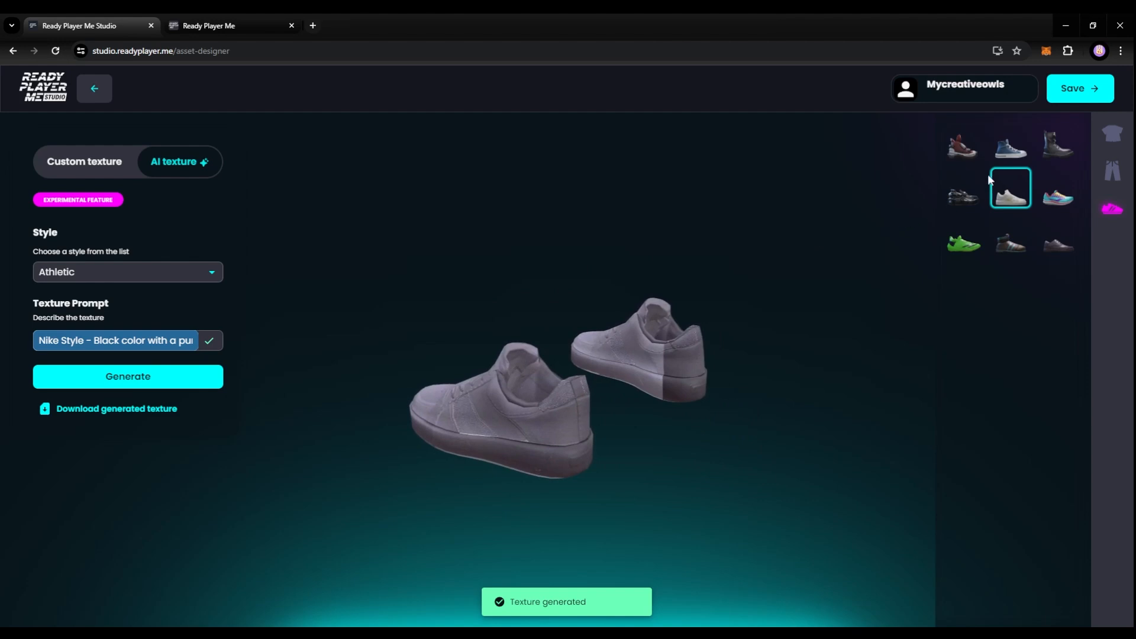
- Generate an AI texture for the blue high-top sneakers with the same prompt and inspect them from all sides
{"action": "left_click", "coordinate": [1004, 151]}
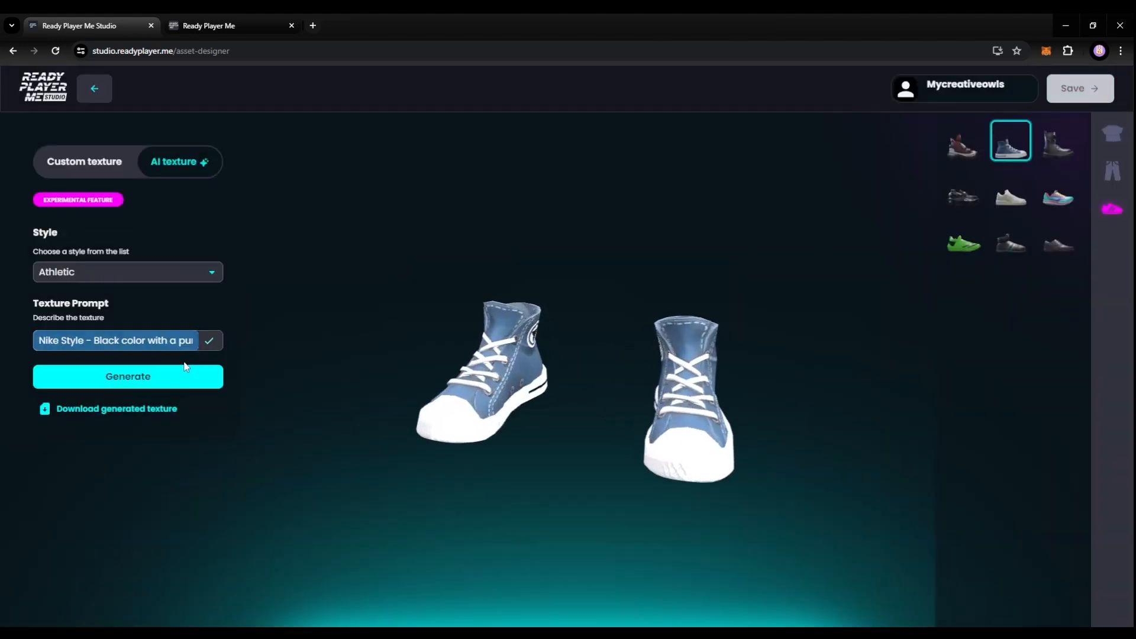
{"action": "left_click", "coordinate": [106, 383]}
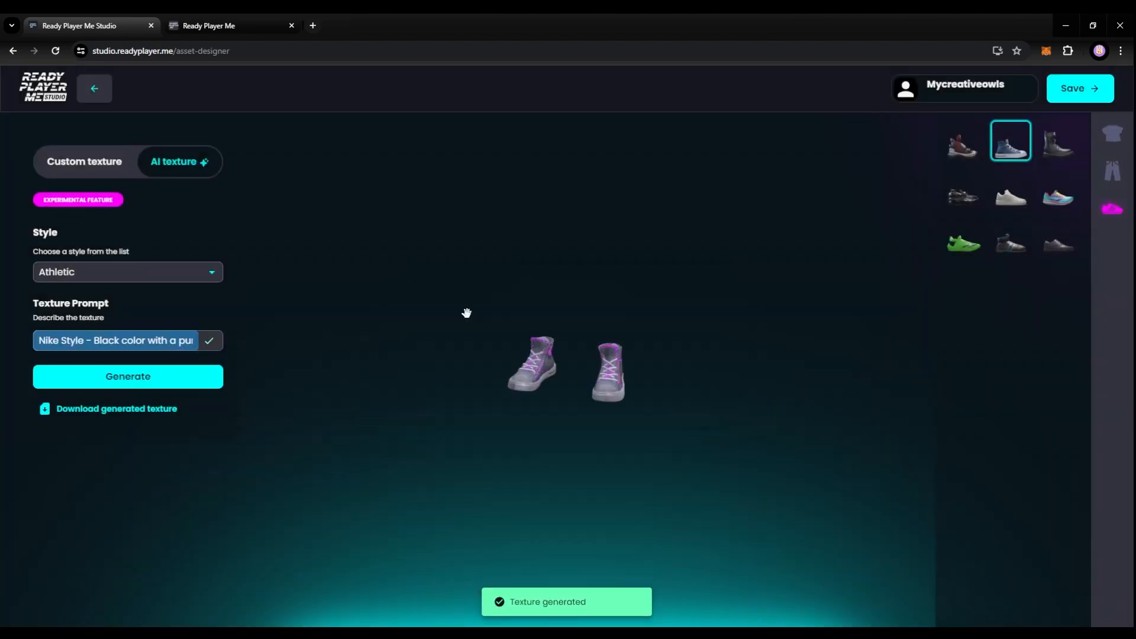
{"action": "scroll", "coordinate": [467, 313], "scroll_direction": "up", "scroll_amount": 6}
{"action": "left_click_drag", "start_coordinate": [467, 314], "coordinate": [333, 328]}
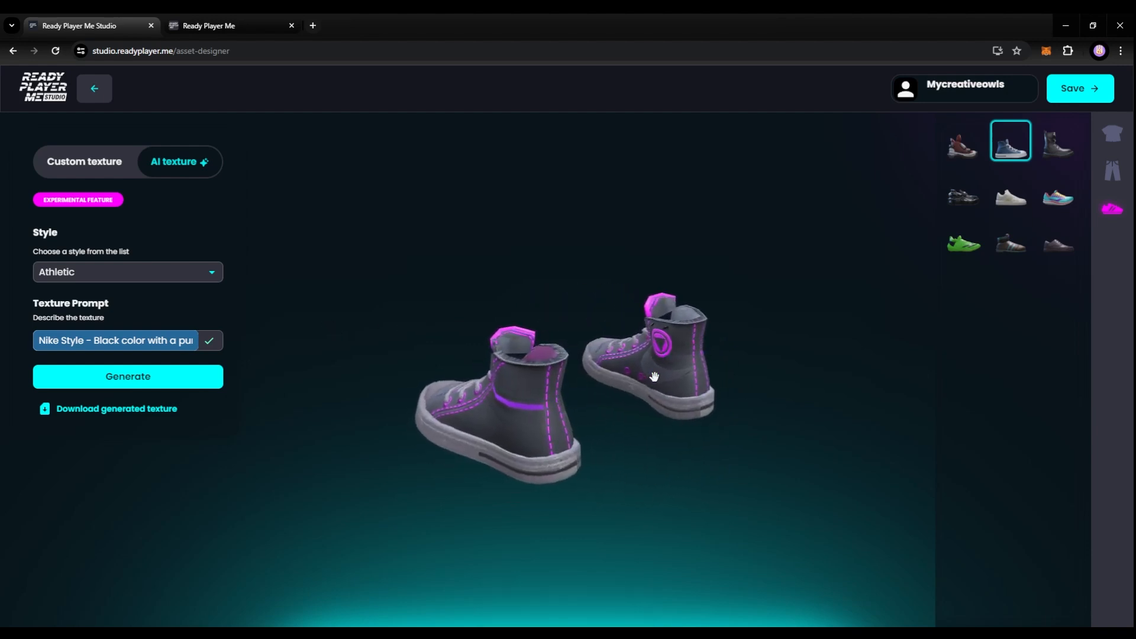
{"action": "left_click_drag", "start_coordinate": [655, 375], "coordinate": [424, 416]}
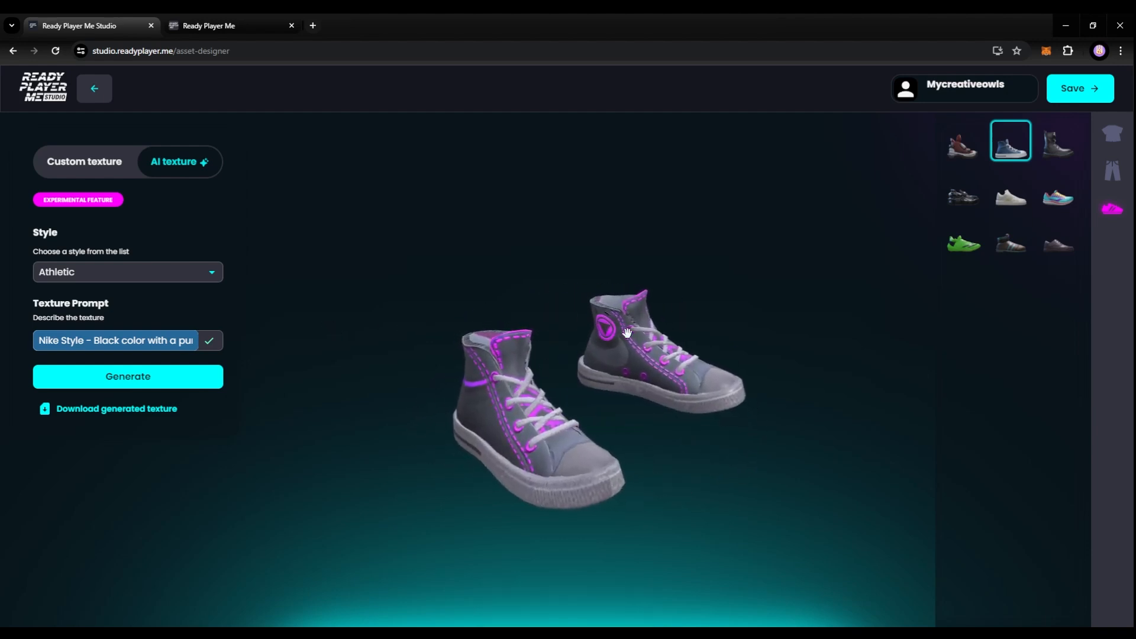
{"action": "left_click_drag", "start_coordinate": [626, 333], "coordinate": [599, 370]}
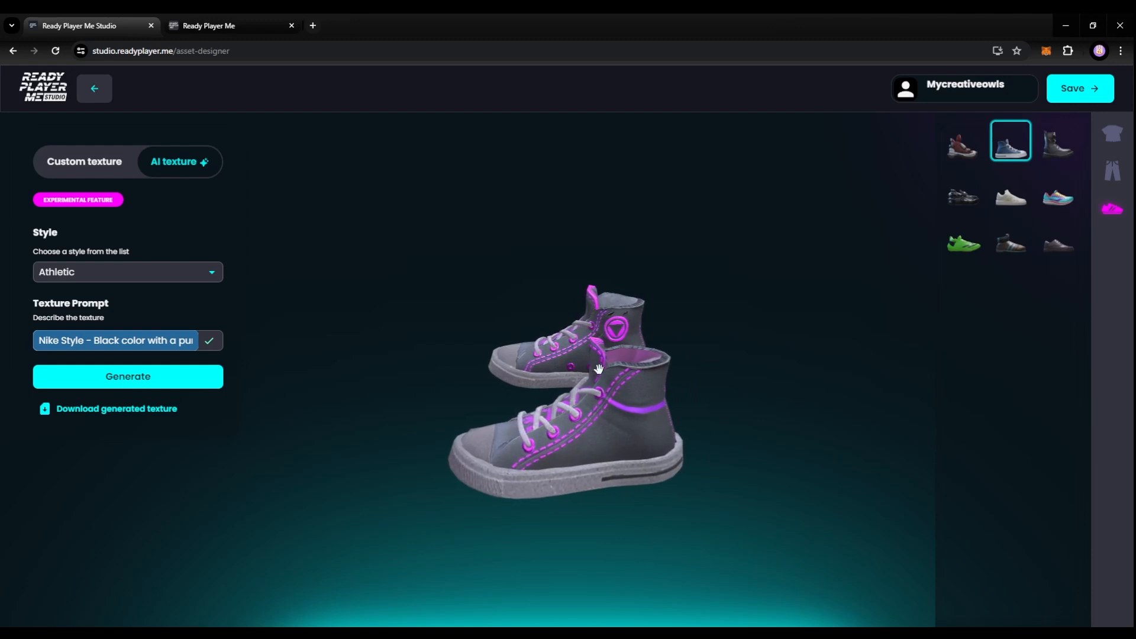
{"action": "left_click_drag", "start_coordinate": [539, 439], "coordinate": [654, 410]}
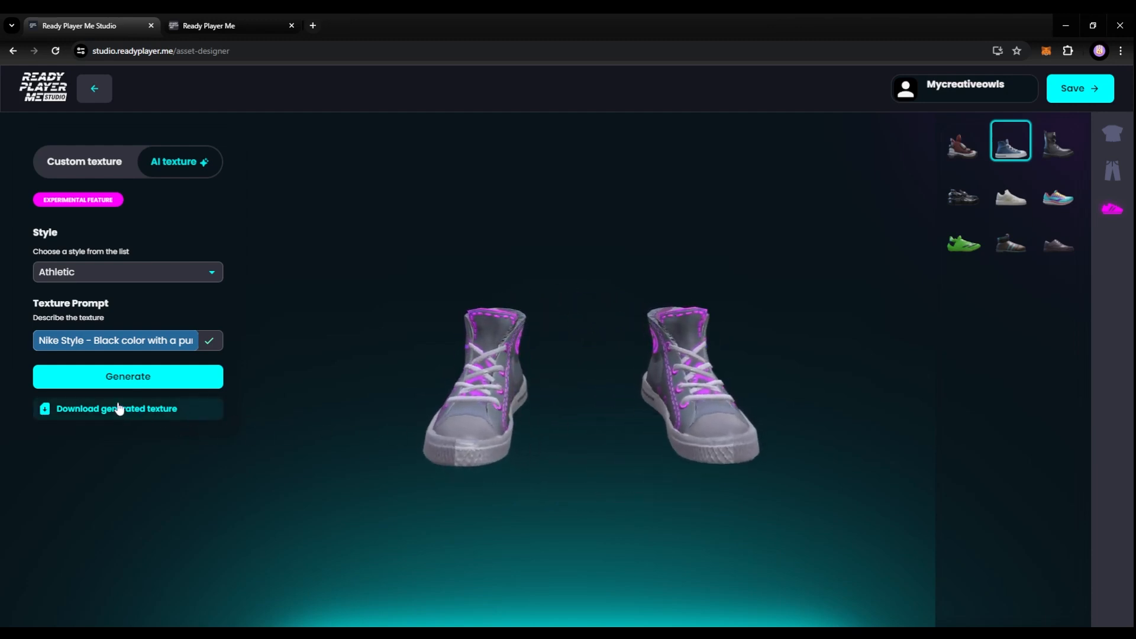
{"action": "left_click_drag", "start_coordinate": [306, 397], "coordinate": [342, 385]}
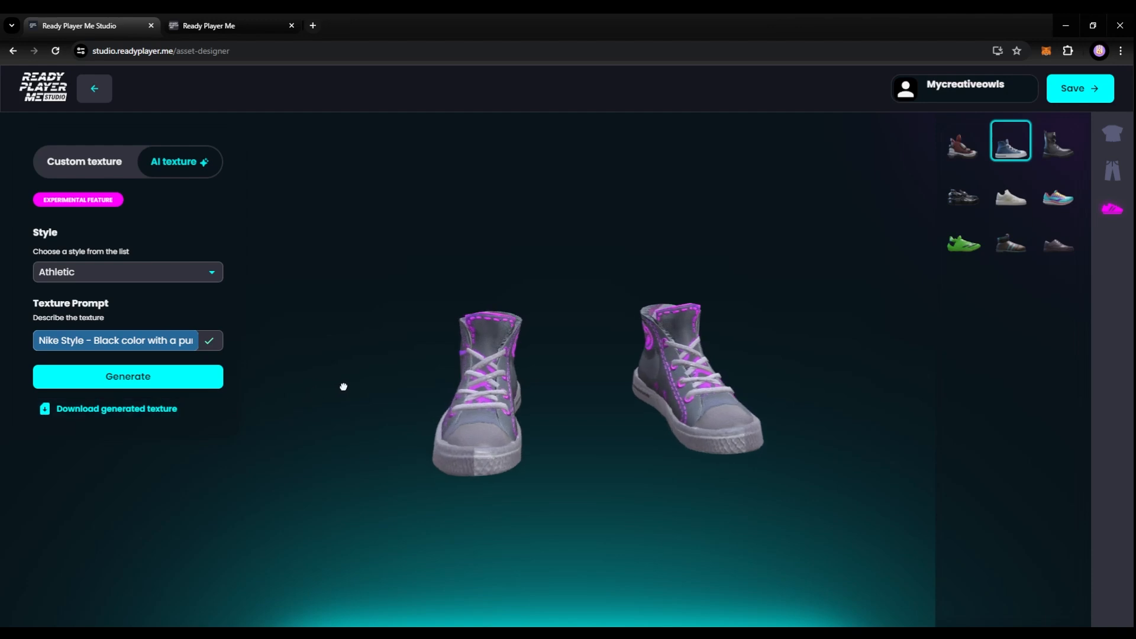
- View the texture image generated for the high-top sneakers and return to the asset designer
{"action": "left_click", "coordinate": [107, 415]}
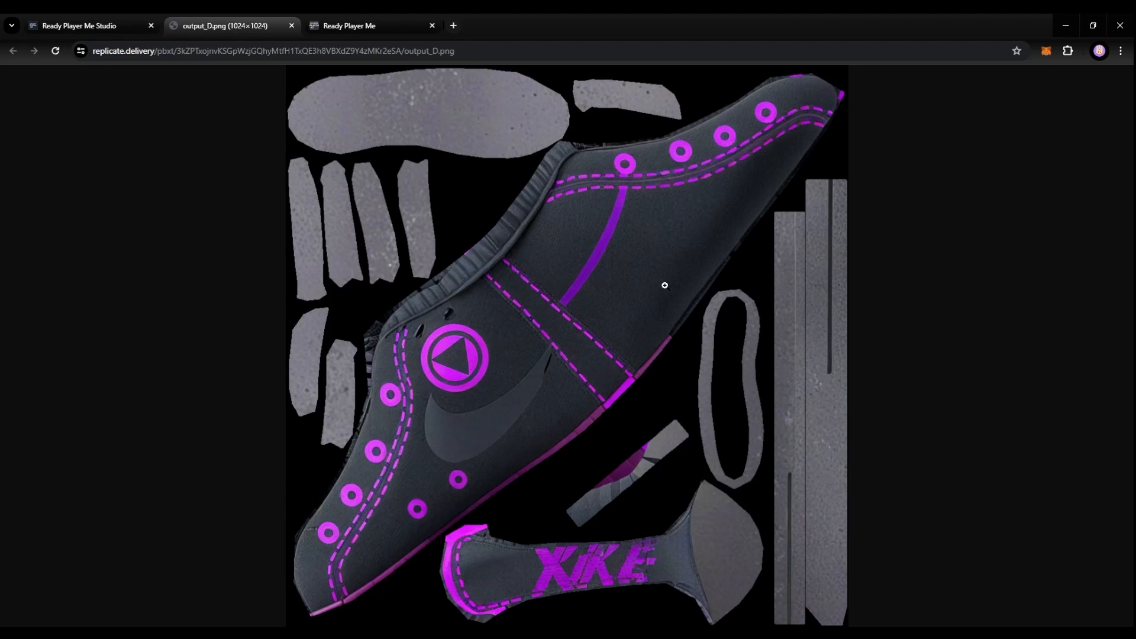
{"action": "left_click", "coordinate": [107, 28]}
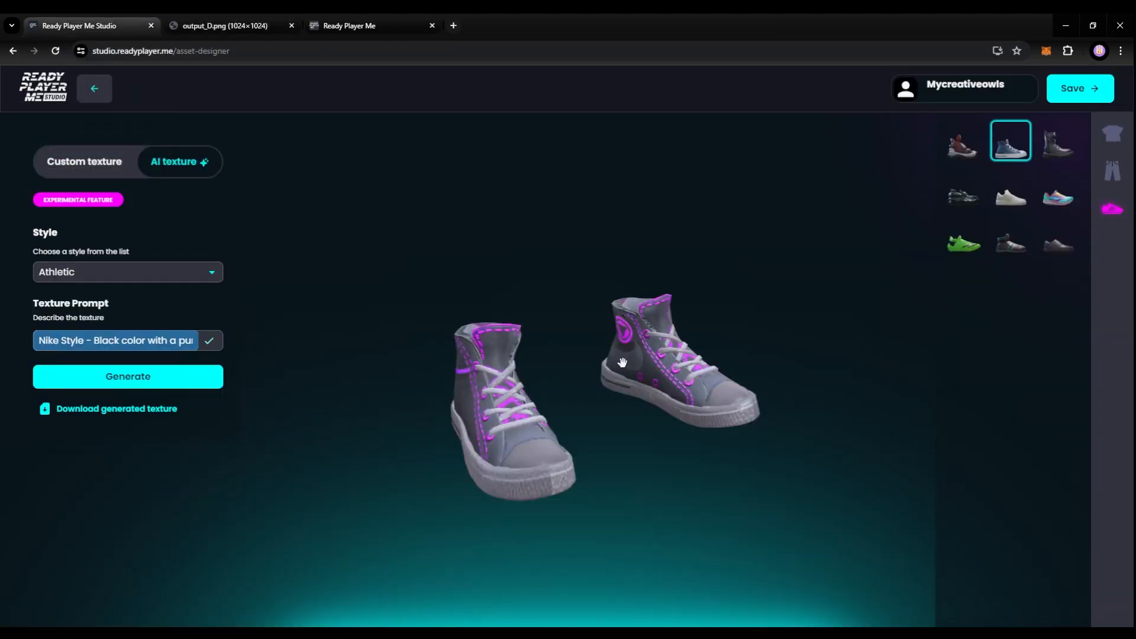
{"action": "mouse_move", "coordinate": [622, 362]}
{"action": "left_mouse_down"}
{"action": "mouse_move", "coordinate": [564, 365]}
{"action": "mouse_move", "coordinate": [633, 361]}
{"action": "left_mouse_up"}
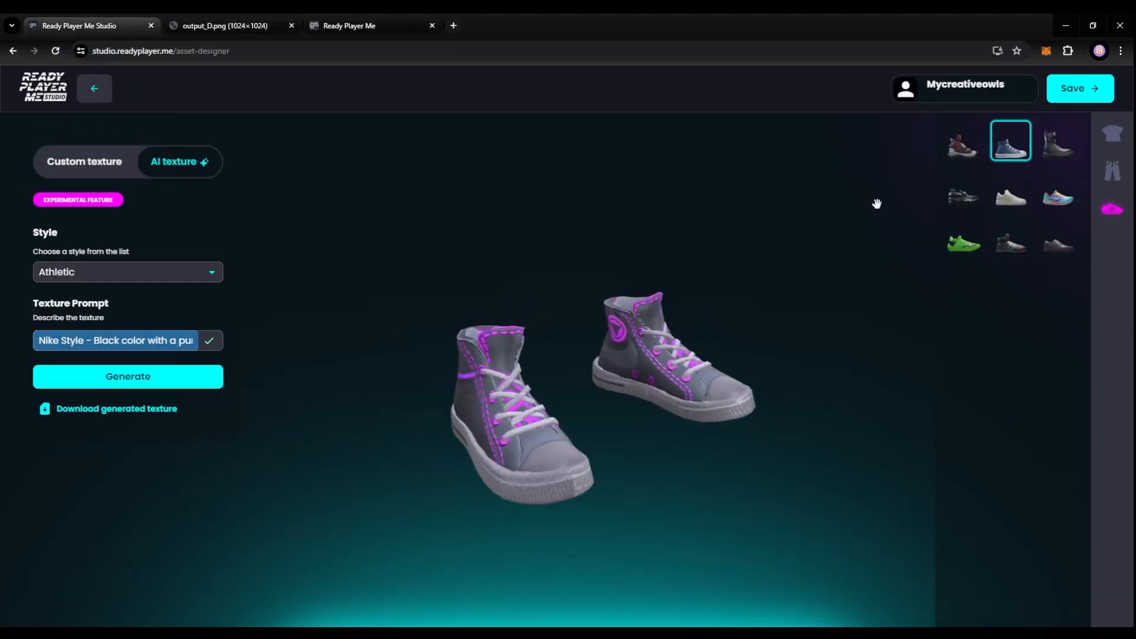
- Save the textured high-top sneakers as an asset and open its entry in the asset manager
{"action": "left_click", "coordinate": [1080, 96]}
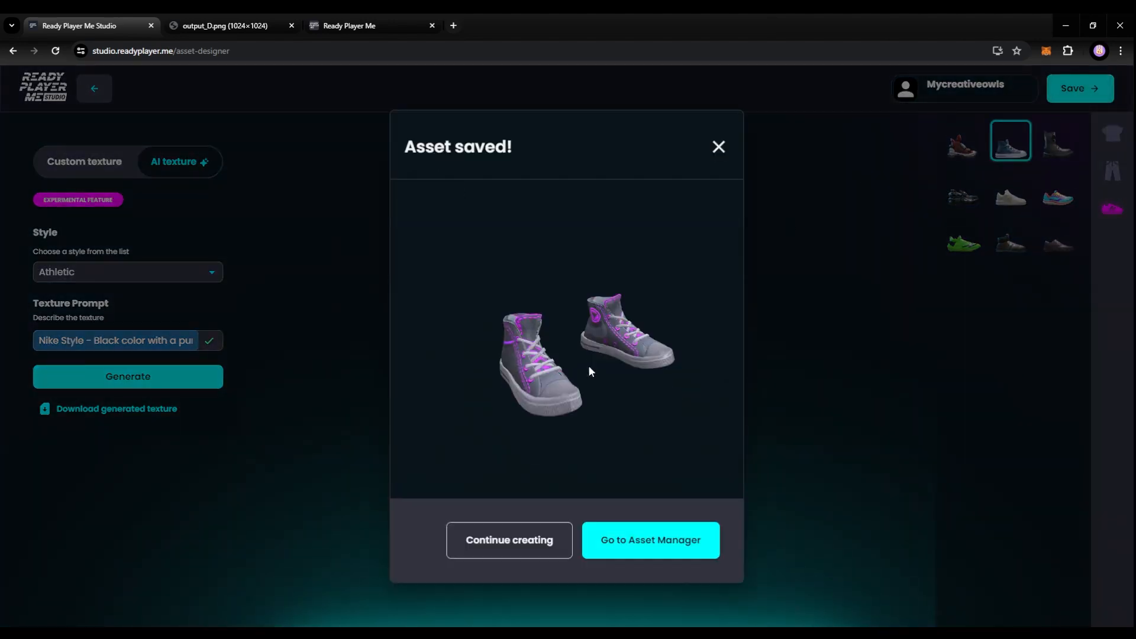
{"action": "left_click", "coordinate": [649, 551]}
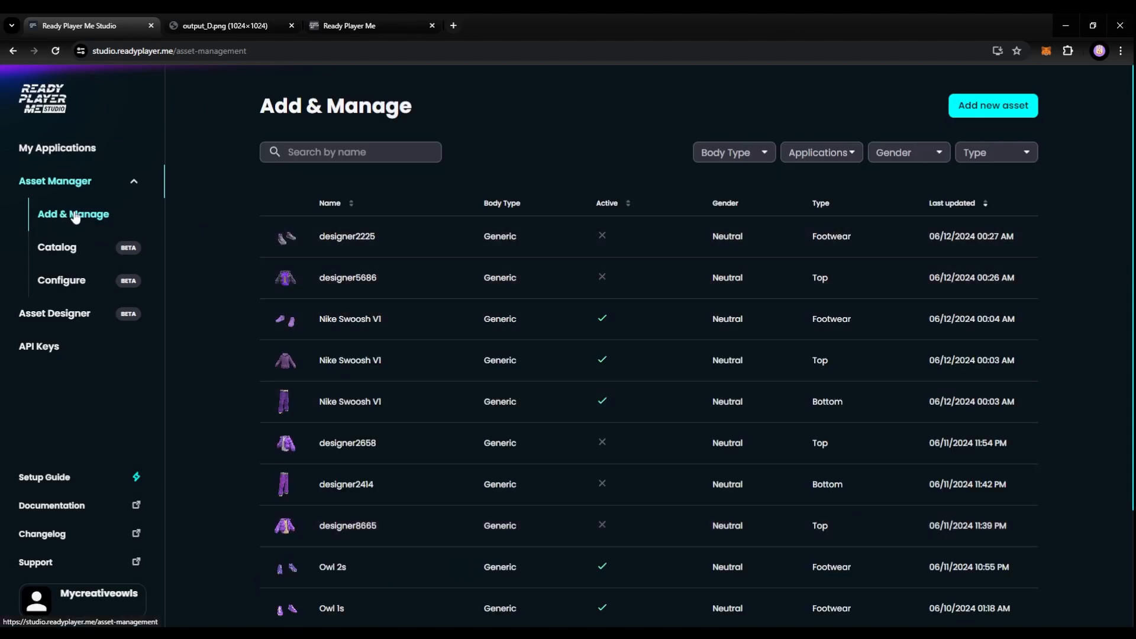
{"action": "left_click", "coordinate": [361, 238]}
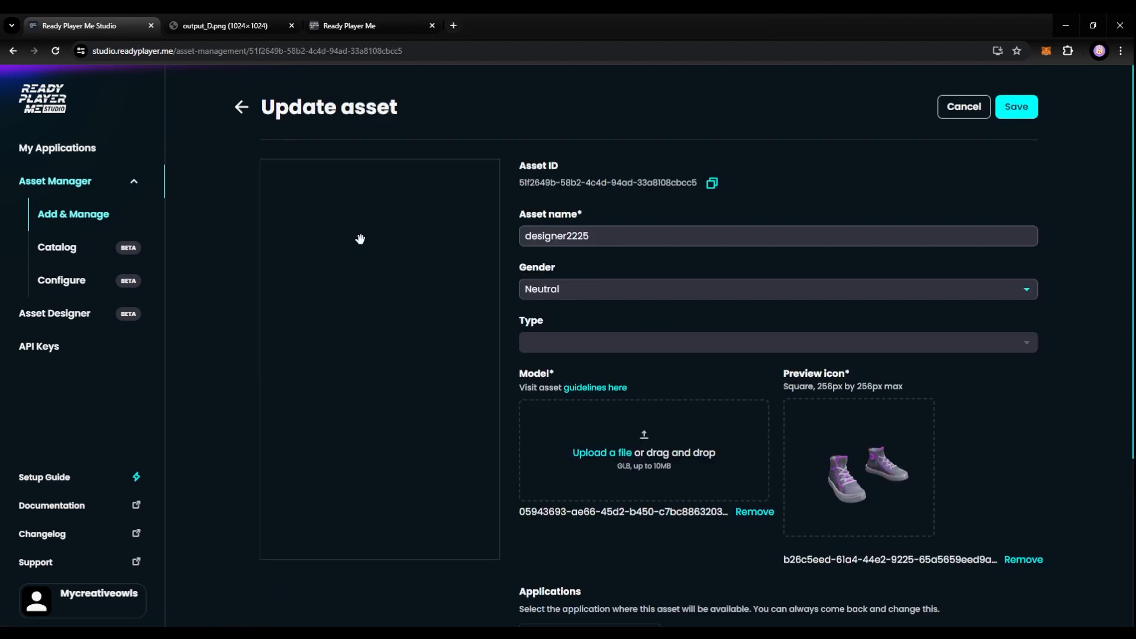
- Rename the high-top sneakers asset as Youtube v1, keeping its gender as Neutral
{"action": "left_click", "coordinate": [641, 237]}
{"action": "left_click_drag", "start_coordinate": [596, 234], "coordinate": [497, 236]}
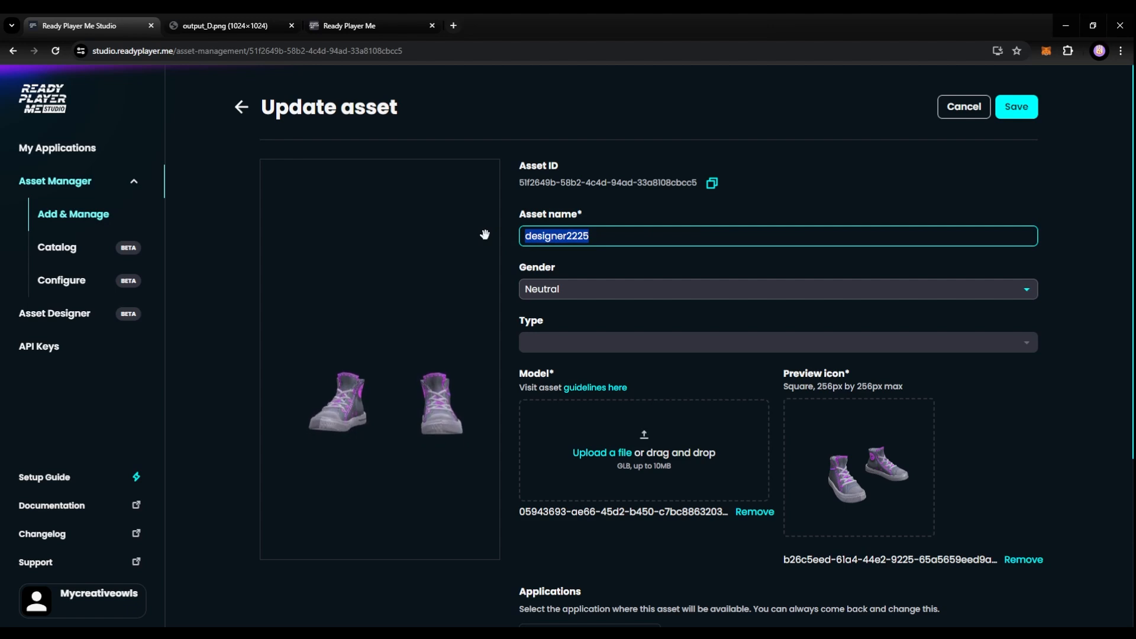
{"action": "type", "text": "Yo"}
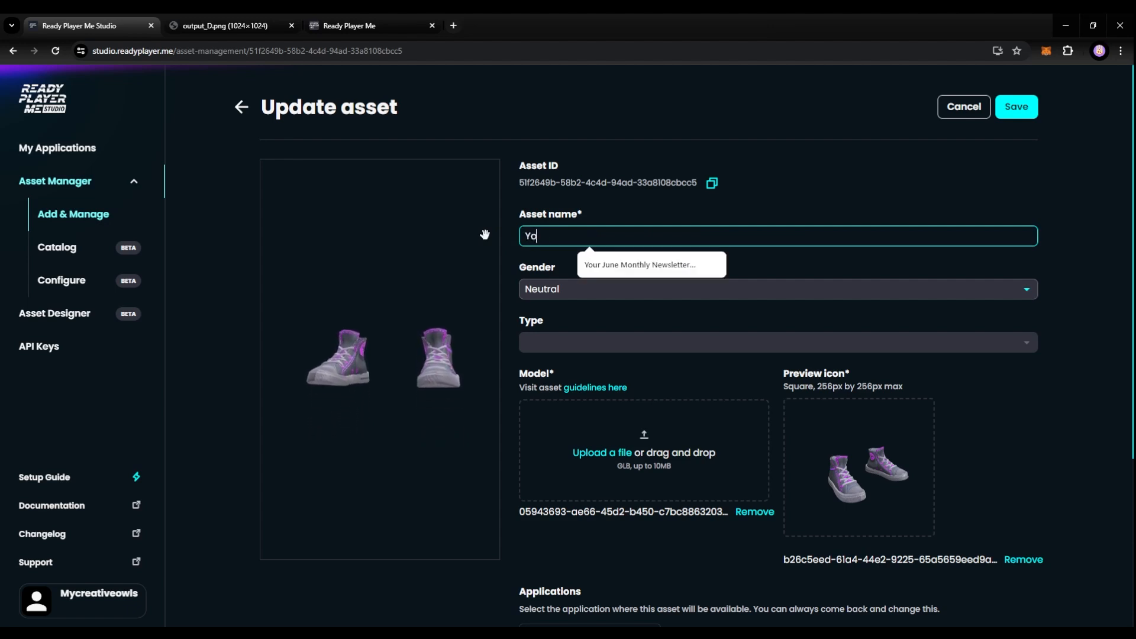
{"action": "type", "text": "utu"}
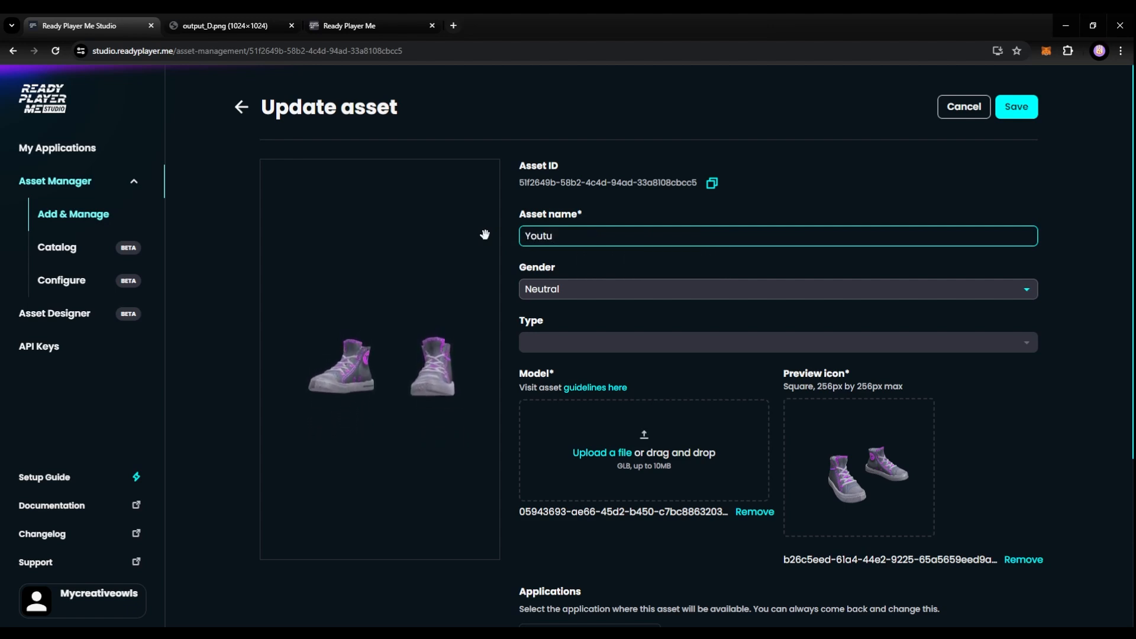
{"action": "type", "text": "be Sta"}
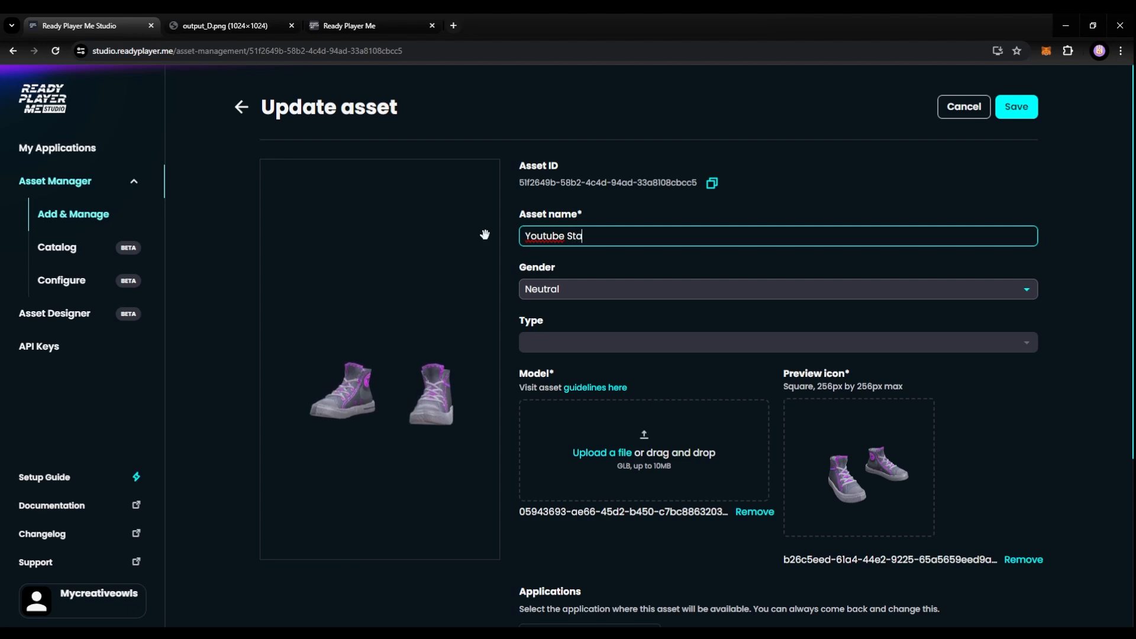
{"action": "type", "text": "rt"}
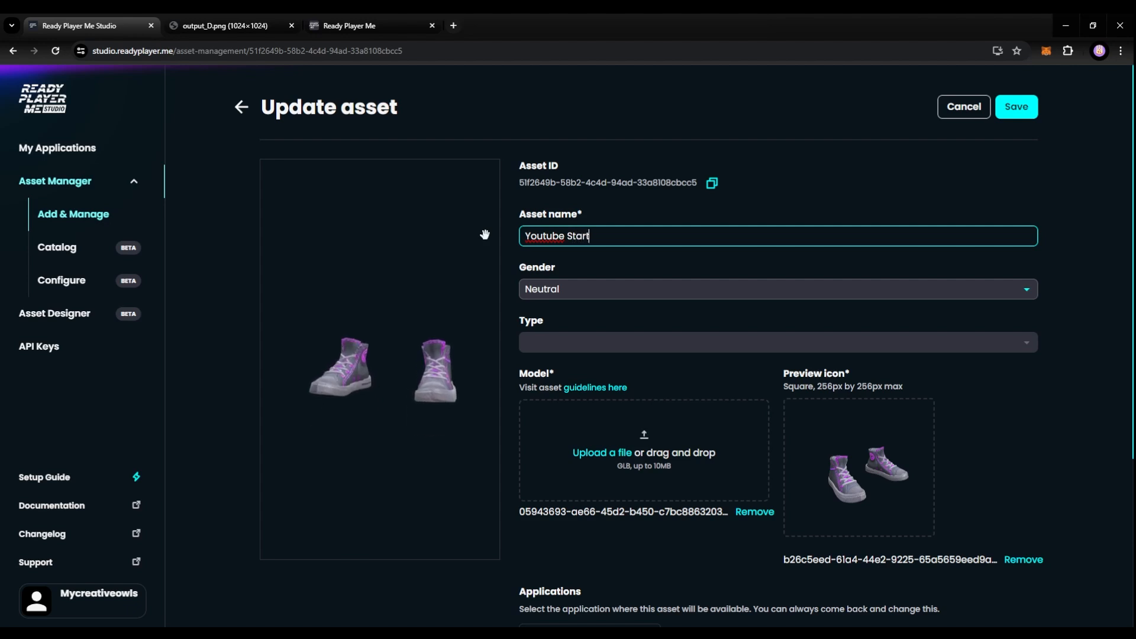
{"action": "key", "text": "BackSpace"}
{"action": "key", "text": "BackSpace"}
{"action": "key", "text": "BackSpace"}
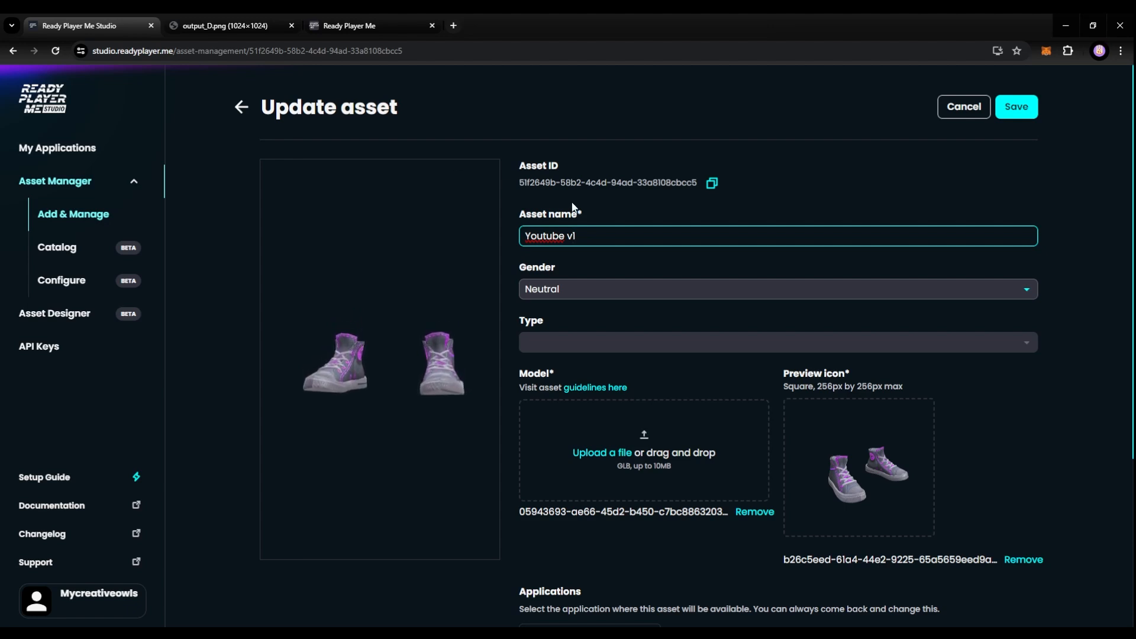
{"action": "triple_click", "coordinate": [623, 237]}
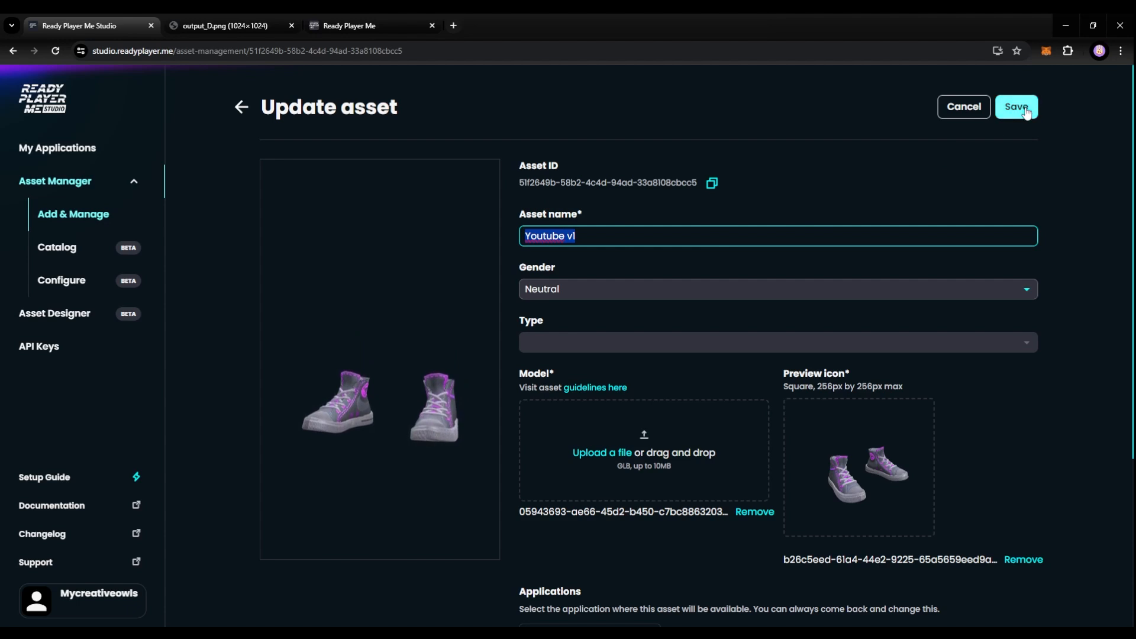
{"action": "left_click", "coordinate": [572, 293]}
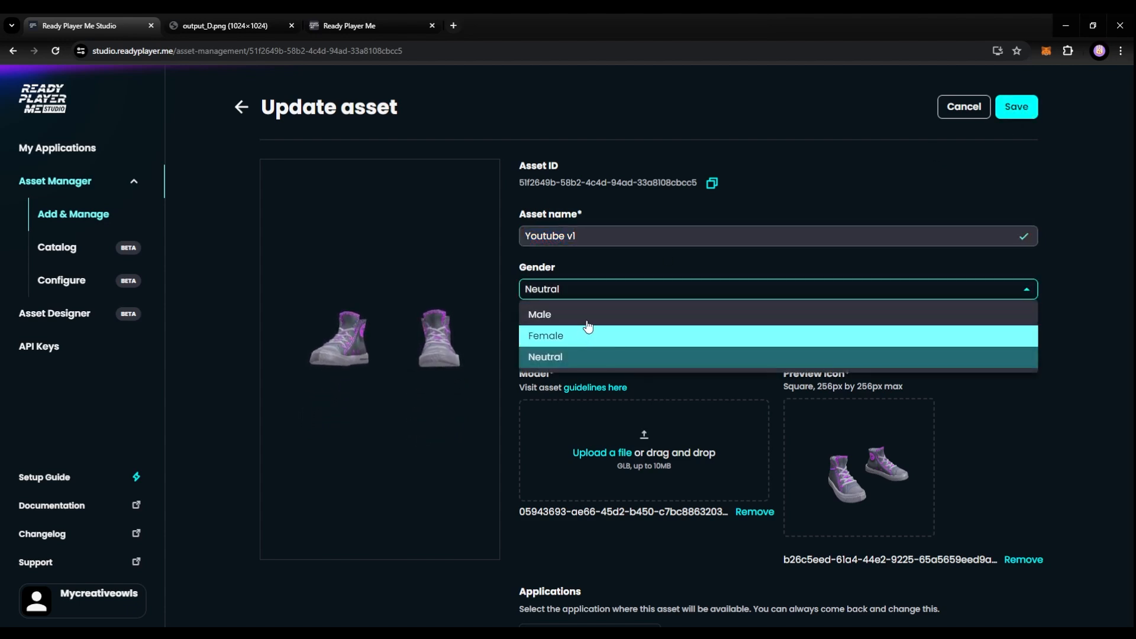
{"action": "left_click", "coordinate": [865, 158]}
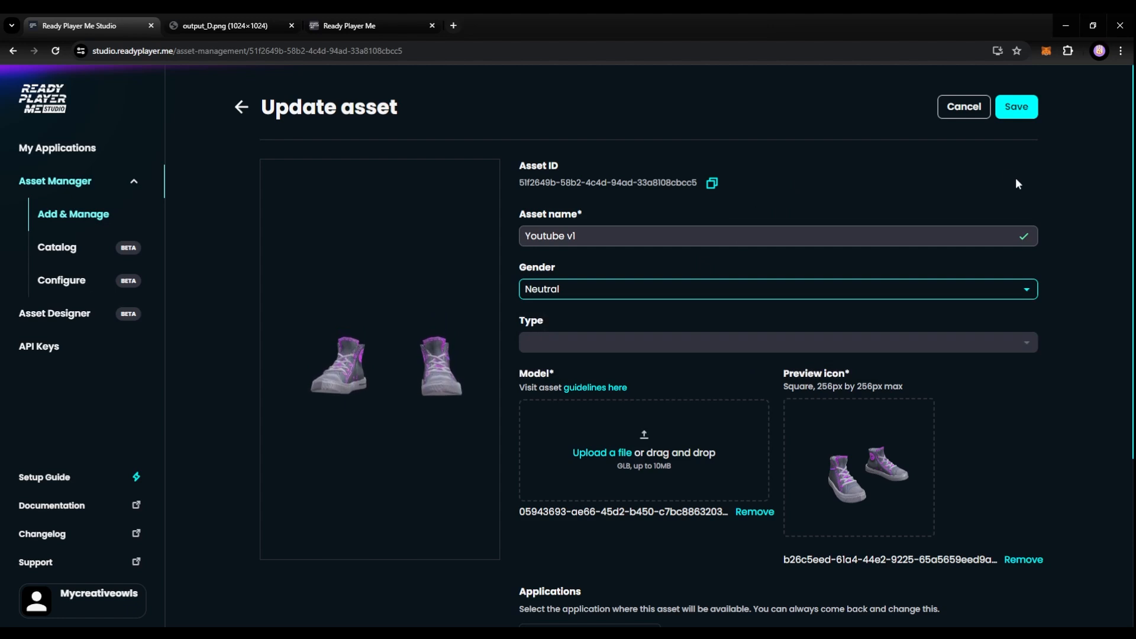
- Make the high-top sneakers available and visible in the creativeowls application, leave them unlocked, and save the asset
{"action": "scroll", "coordinate": [703, 243], "scroll_direction": "down", "scroll_amount": 1}
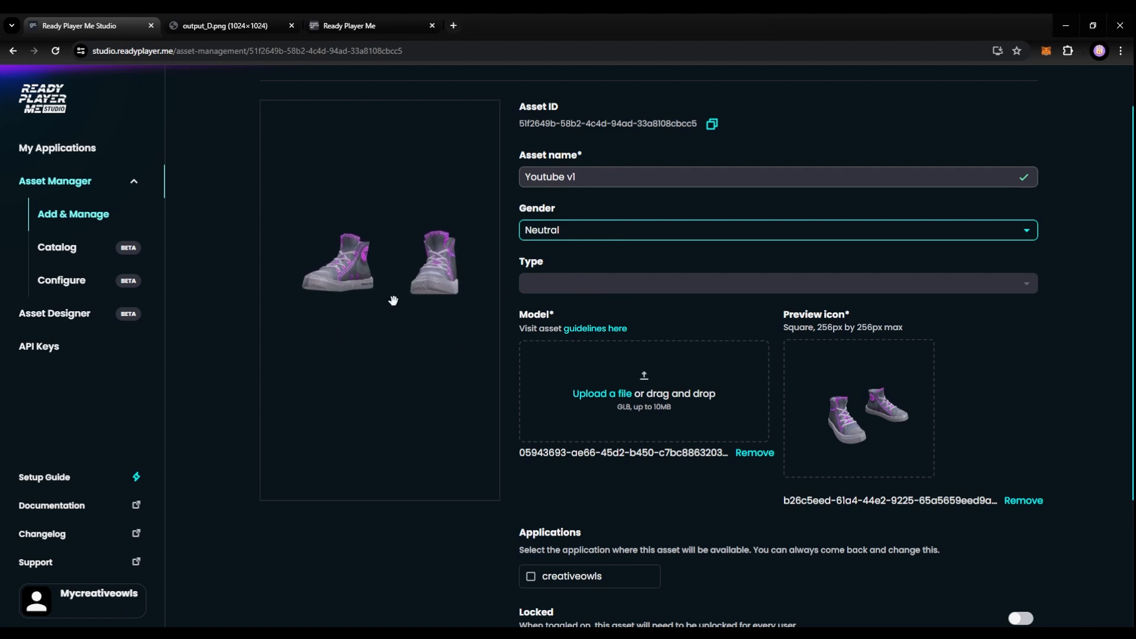
{"action": "left_click_drag", "start_coordinate": [393, 302], "coordinate": [365, 309]}
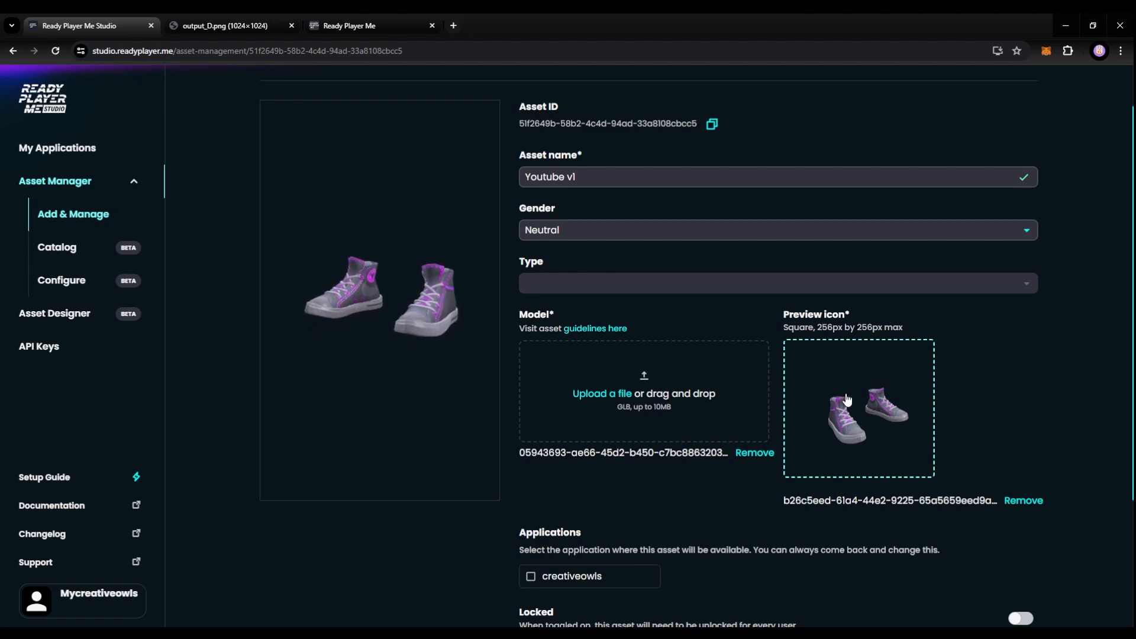
{"action": "scroll", "coordinate": [923, 408], "scroll_direction": "down", "scroll_amount": 2}
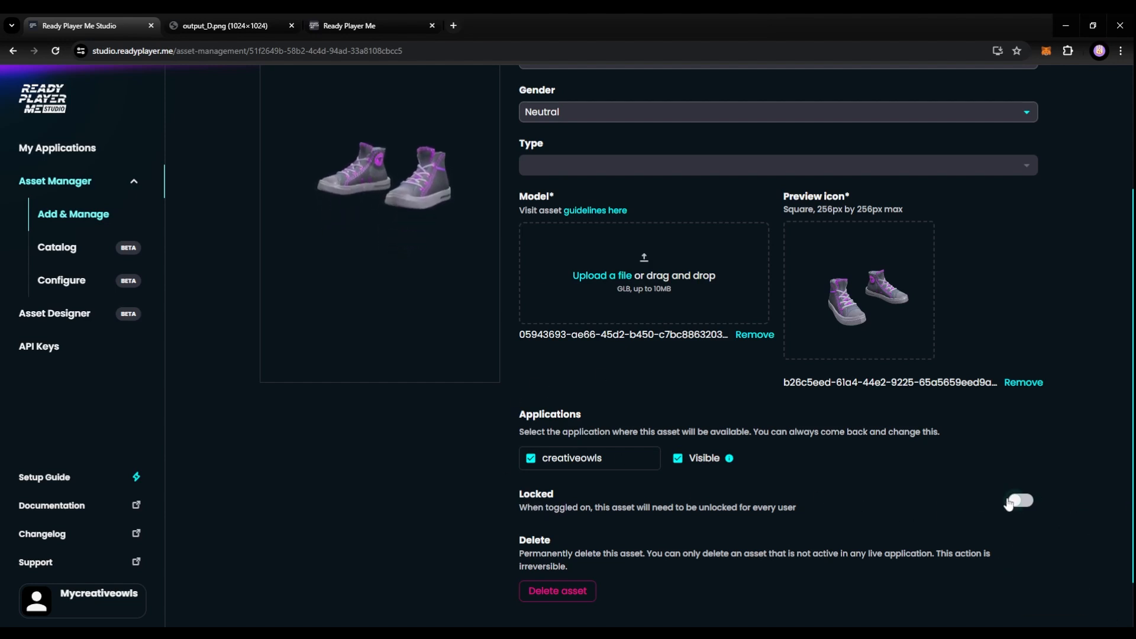
{"action": "scroll", "coordinate": [962, 491], "scroll_direction": "up", "scroll_amount": 2}
{"action": "scroll", "coordinate": [745, 447], "scroll_direction": "down", "scroll_amount": 3}
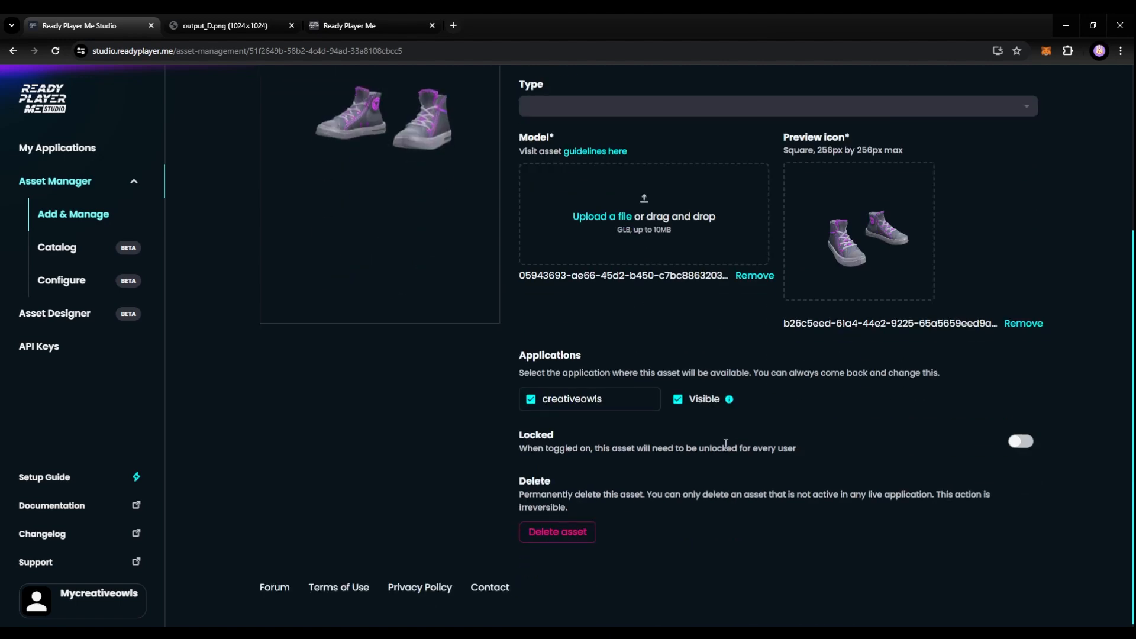
{"action": "scroll", "coordinate": [915, 400], "scroll_direction": "up", "scroll_amount": 1}
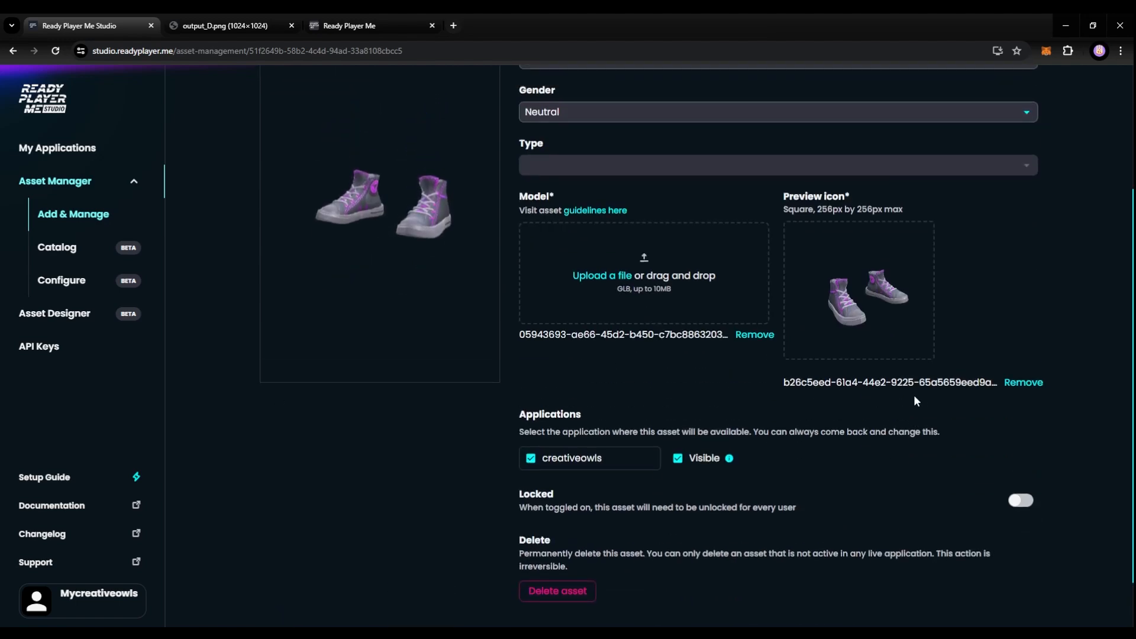
{"action": "scroll", "coordinate": [915, 393], "scroll_direction": "up", "scroll_amount": 2}
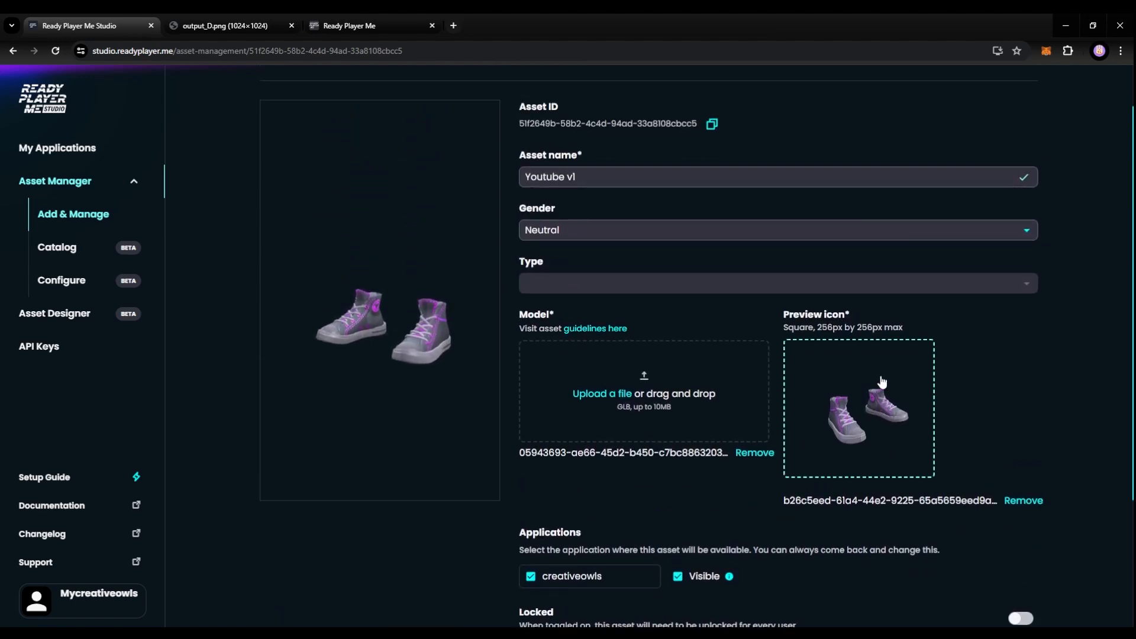
{"action": "scroll", "coordinate": [870, 382], "scroll_direction": "down", "scroll_amount": 1}
{"action": "scroll", "coordinate": [864, 390], "scroll_direction": "up", "scroll_amount": 1}
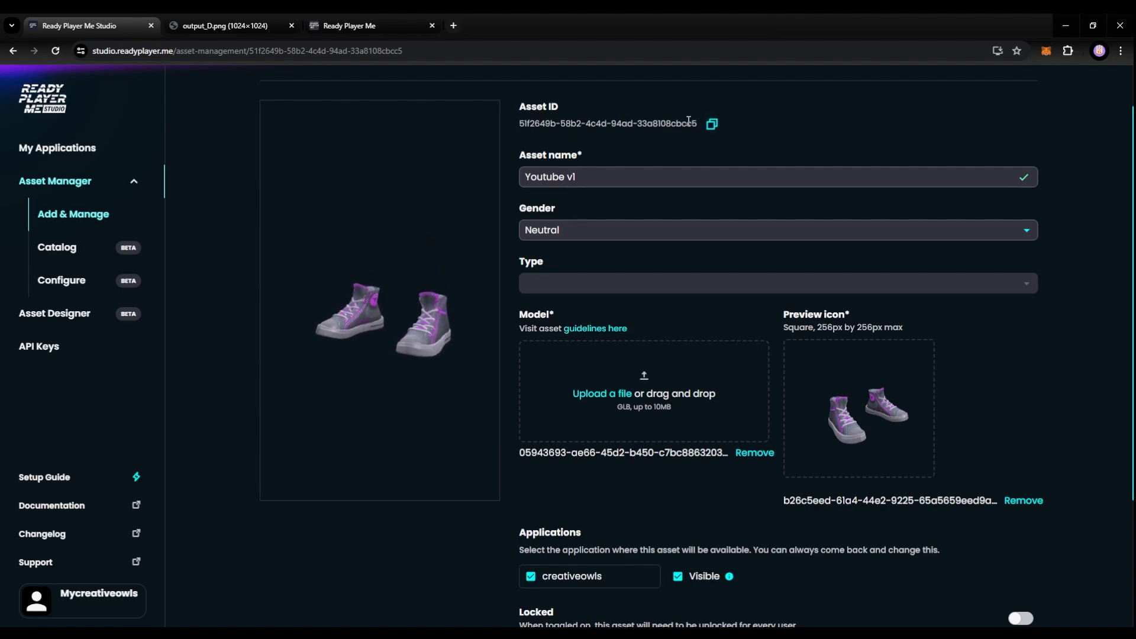
{"action": "scroll", "coordinate": [734, 184], "scroll_direction": "down", "scroll_amount": 3}
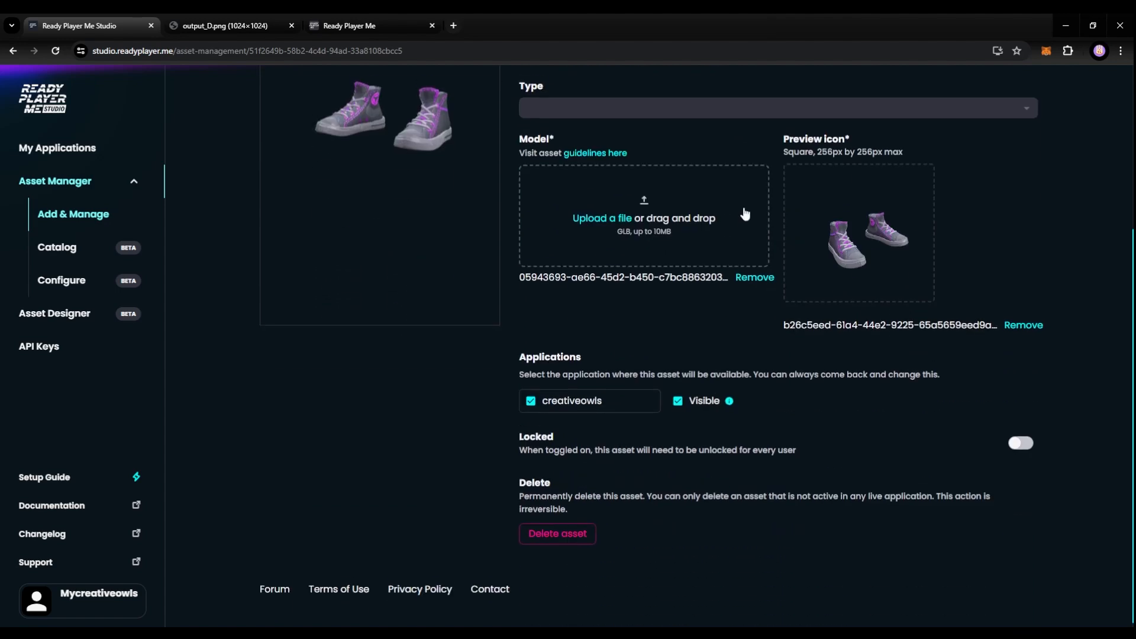
{"action": "scroll", "coordinate": [828, 284], "scroll_direction": "up", "scroll_amount": 4}
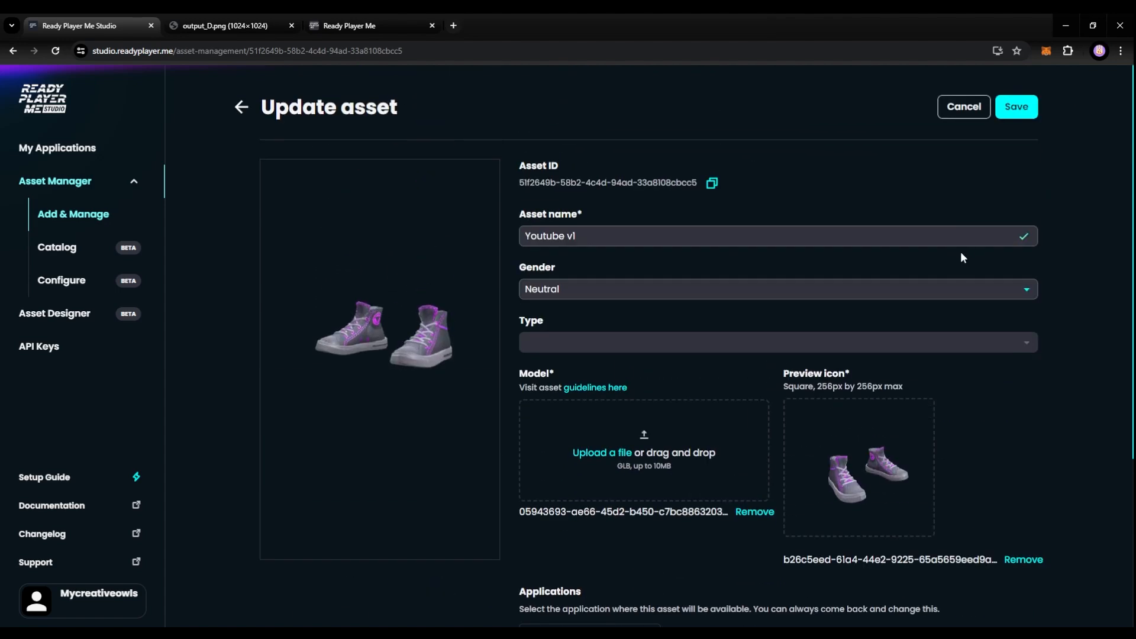
{"action": "left_click", "coordinate": [1015, 109]}
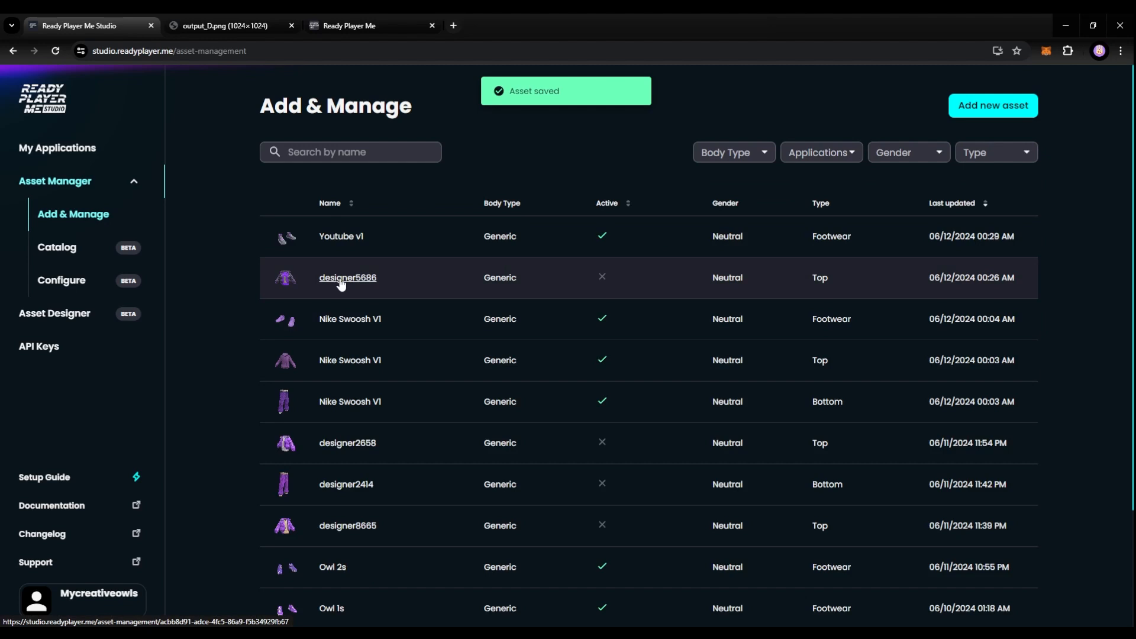
- Open the puffer jacket asset designer5686 and rename it as Youtube v1
{"action": "left_click", "coordinate": [348, 279]}
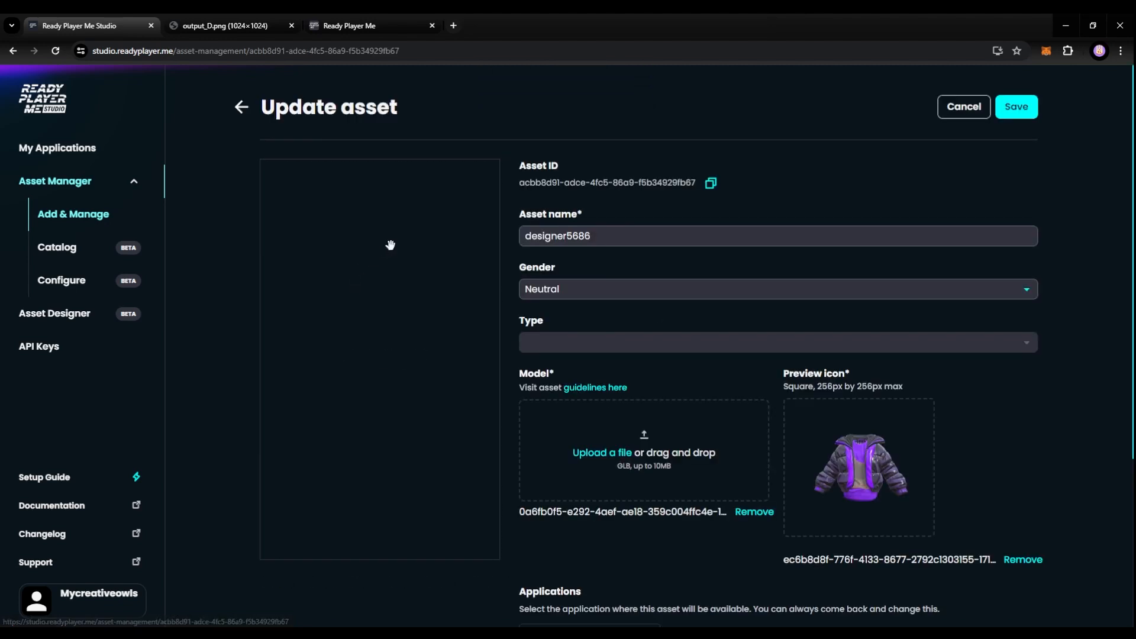
{"action": "left_click", "coordinate": [642, 236]}
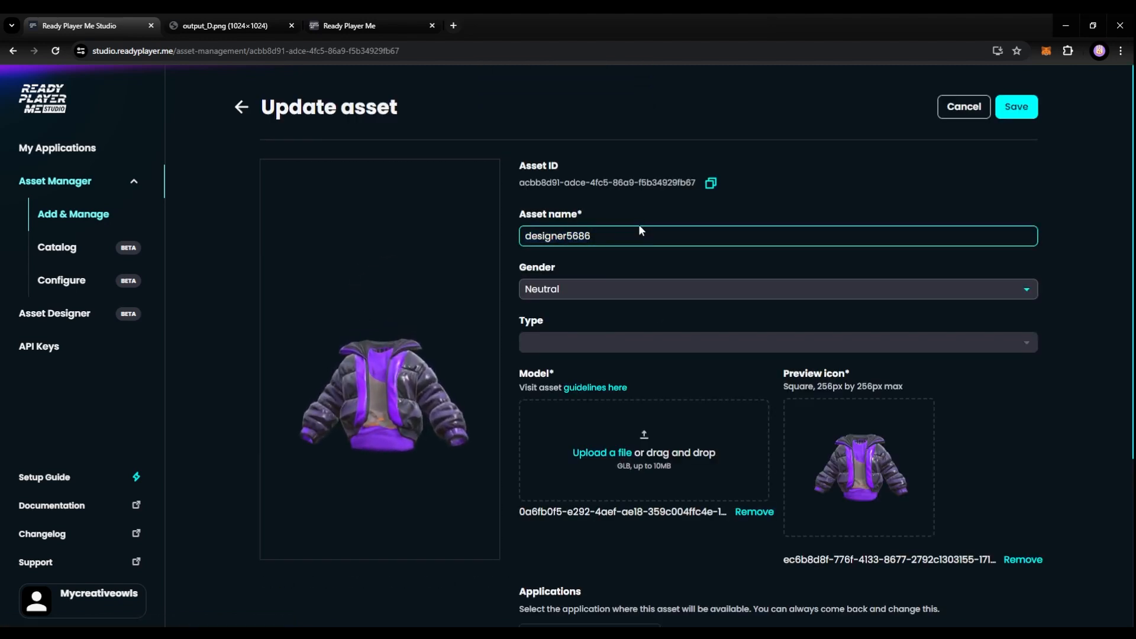
{"action": "type", "text": "You"}
{"action": "key", "text": "ctrl+a"}
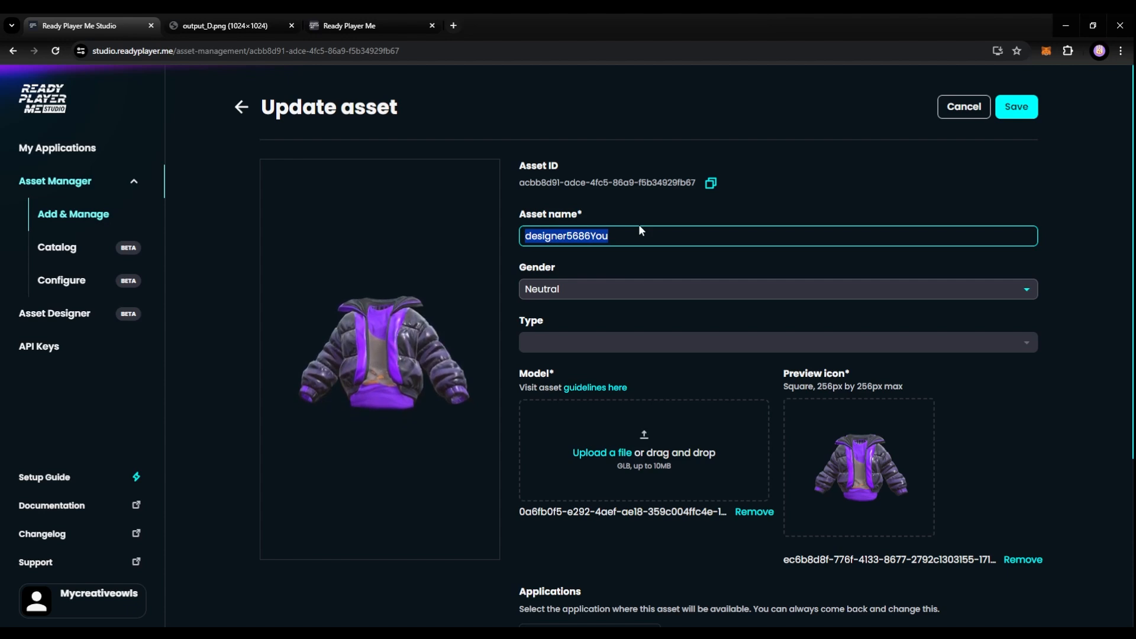
{"action": "type", "text": "Yout"}
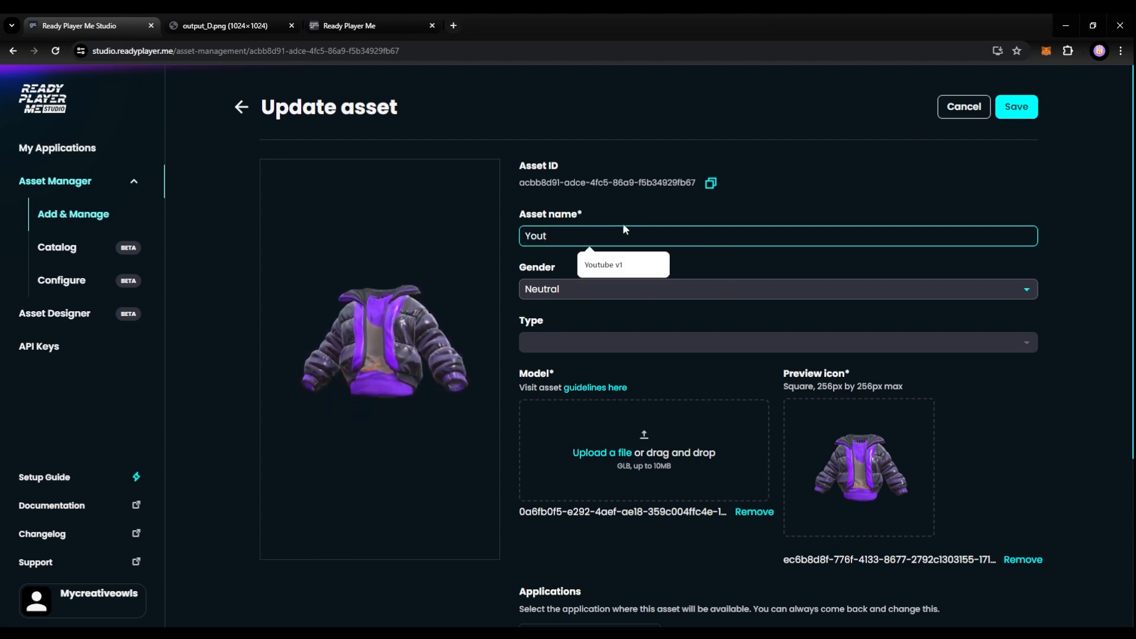
{"action": "left_click", "coordinate": [639, 258]}
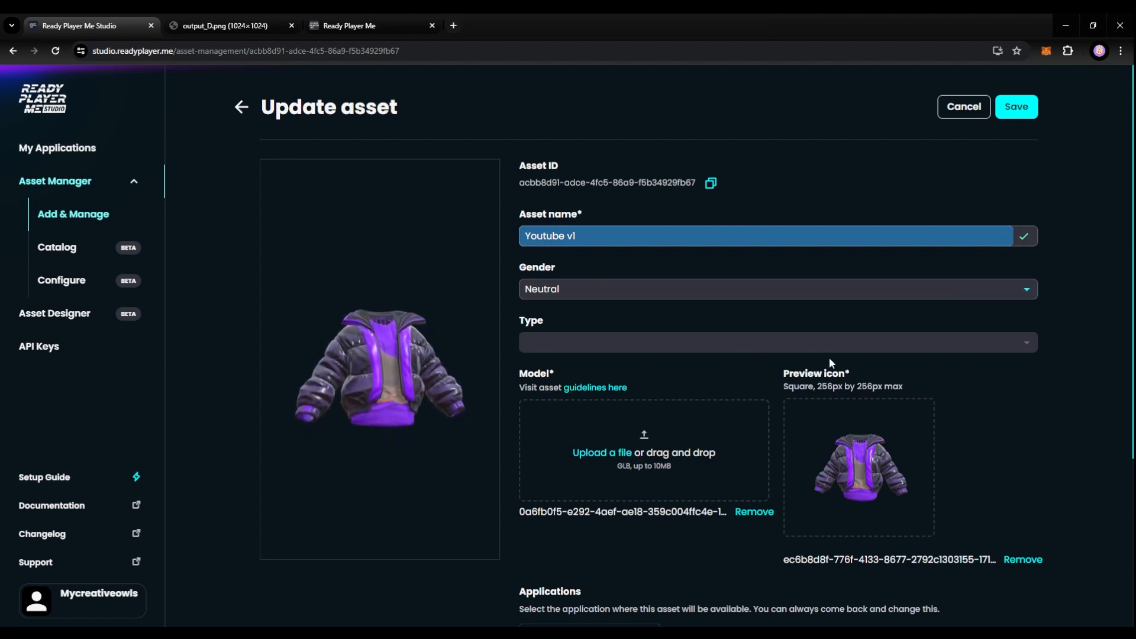
- Make the puffer jacket available and visible in the creativeowls application and save the asset
{"action": "scroll", "coordinate": [888, 367], "scroll_direction": "down", "scroll_amount": 2}
{"action": "scroll", "coordinate": [939, 379], "scroll_direction": "down", "scroll_amount": 3}
{"action": "left_click", "coordinate": [616, 404]}
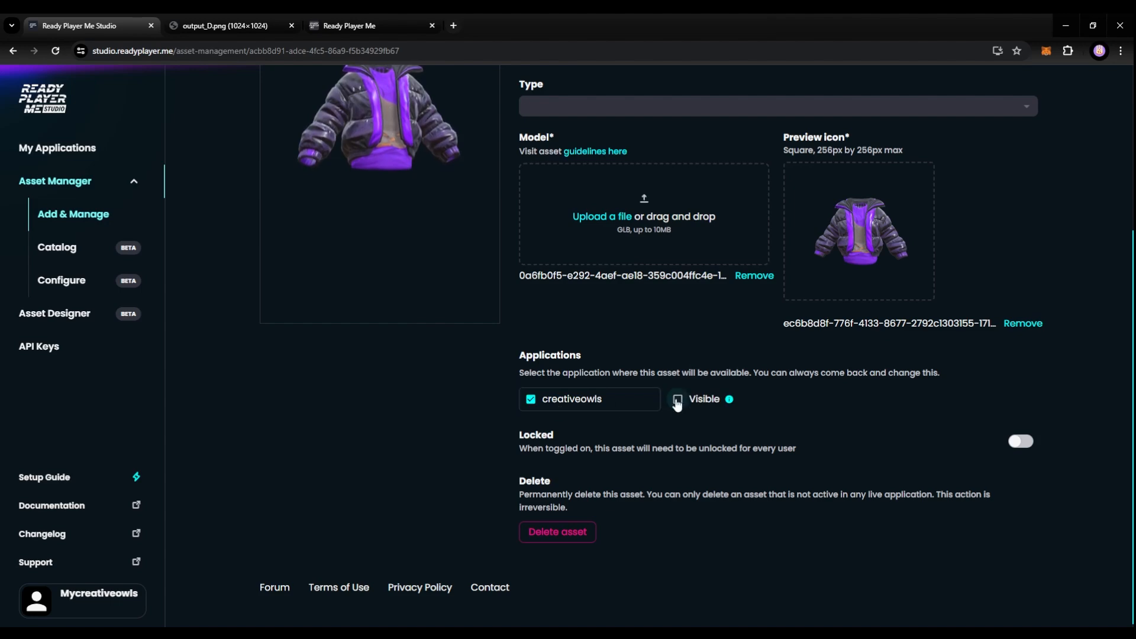
{"action": "left_click", "coordinate": [677, 400]}
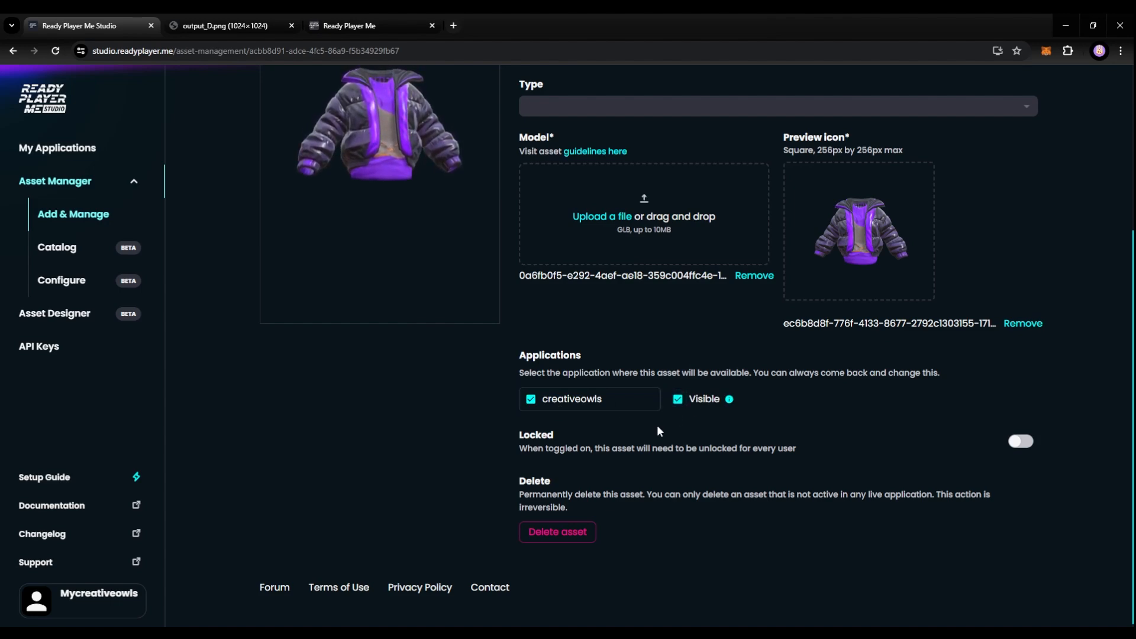
{"action": "scroll", "coordinate": [714, 420], "scroll_direction": "up", "scroll_amount": 4}
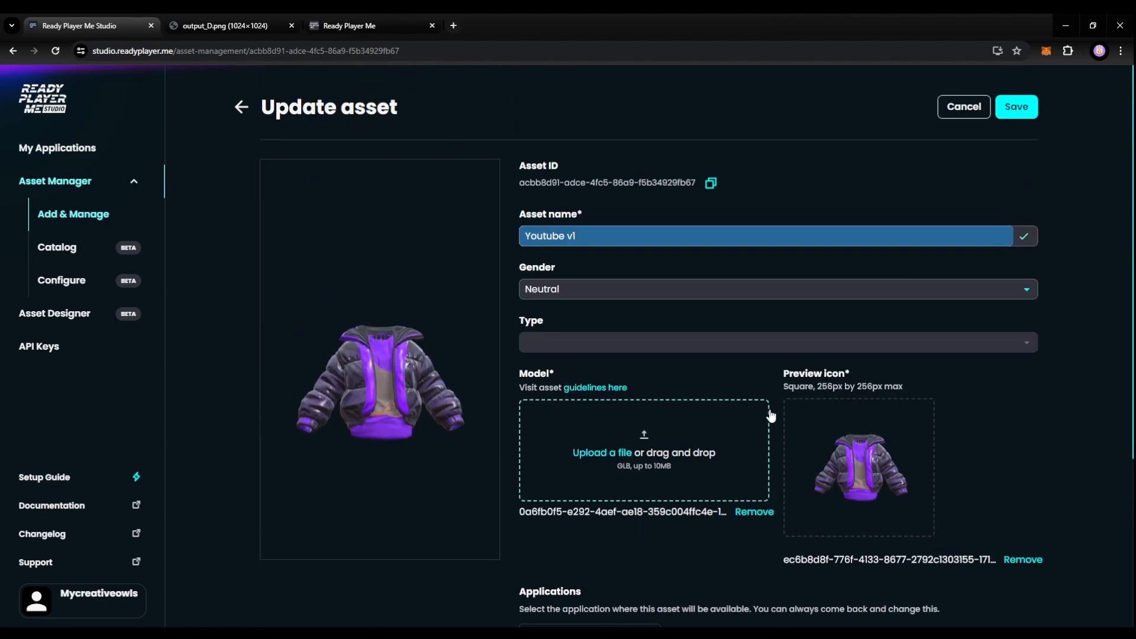
{"action": "left_click", "coordinate": [1018, 111]}
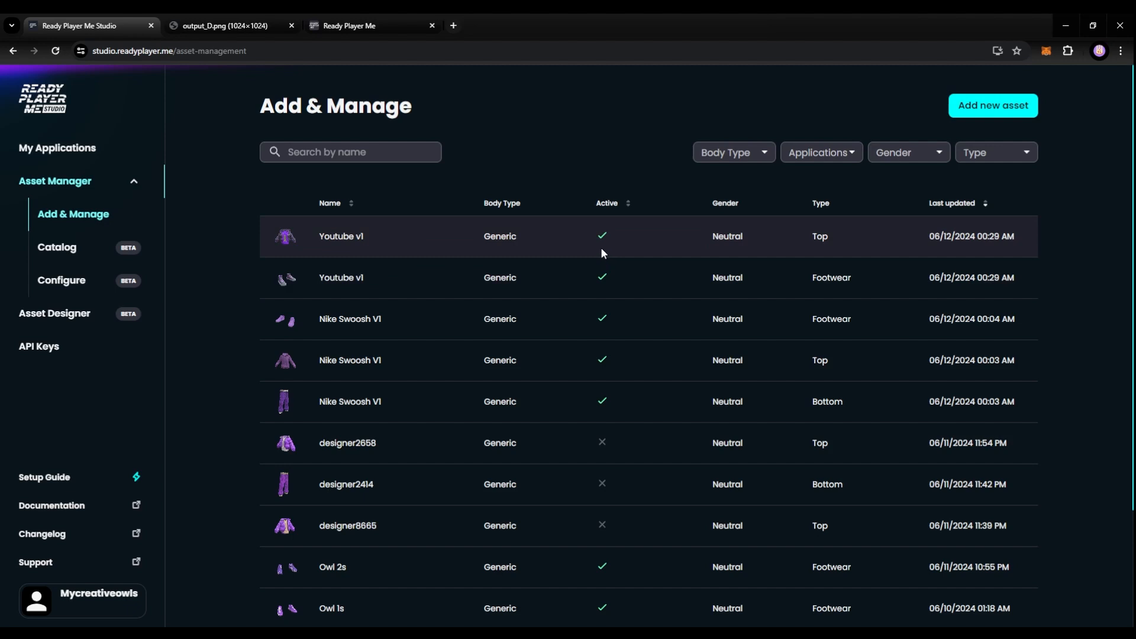
- In the creativeowls asset configuration, list the male Footwear assets and move Youtube v1 to the top of the order
{"action": "left_click", "coordinate": [76, 281]}
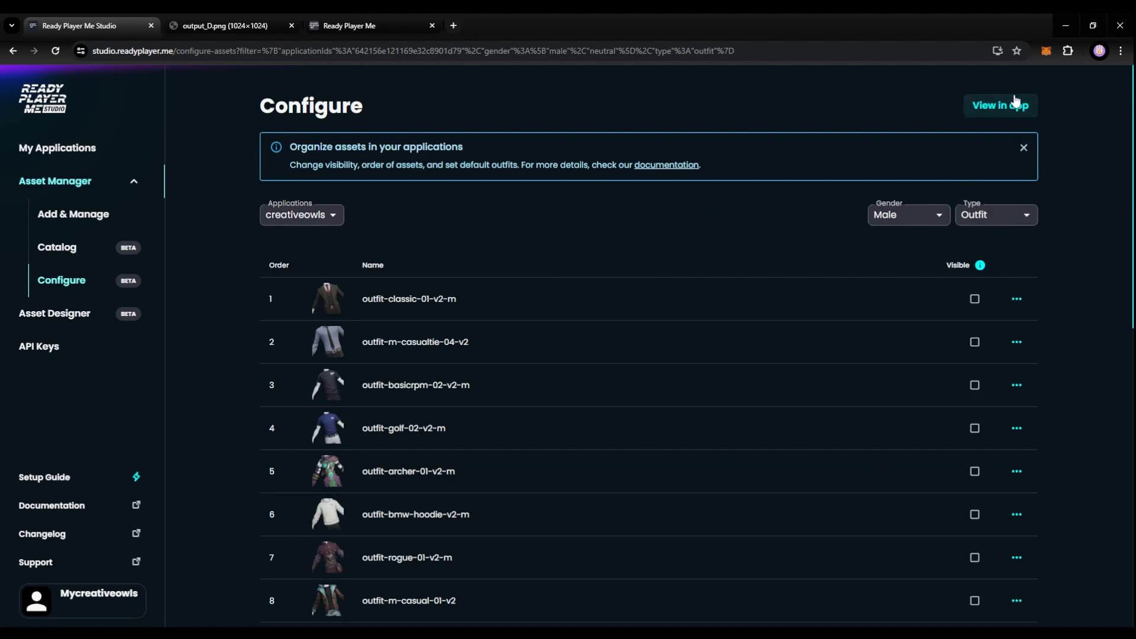
{"action": "left_click", "coordinate": [975, 219]}
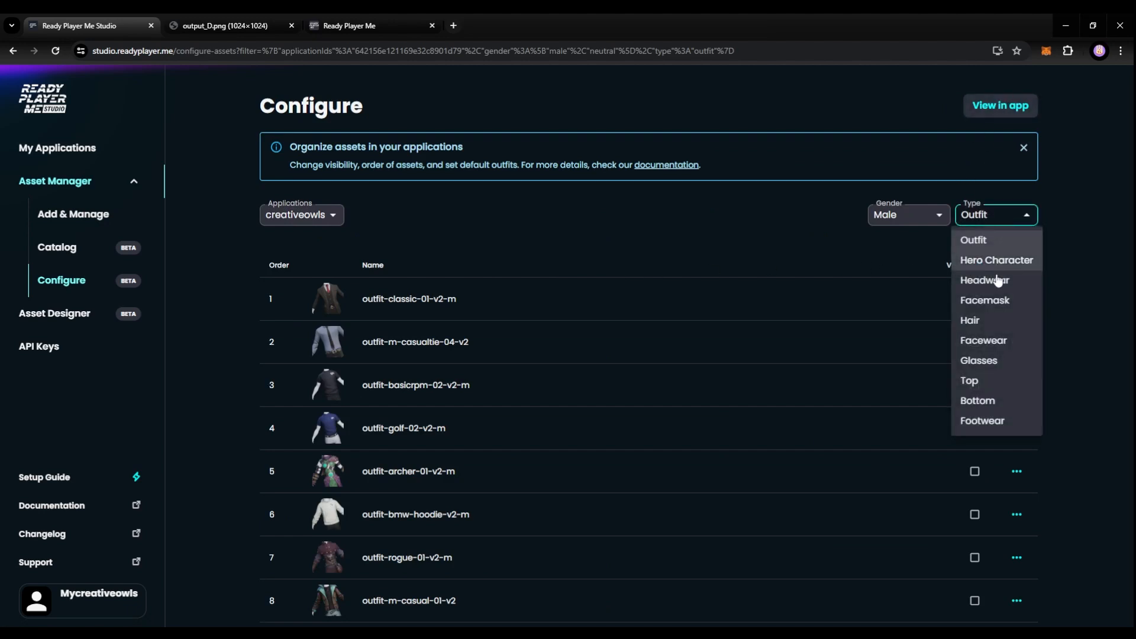
{"action": "left_click", "coordinate": [999, 425]}
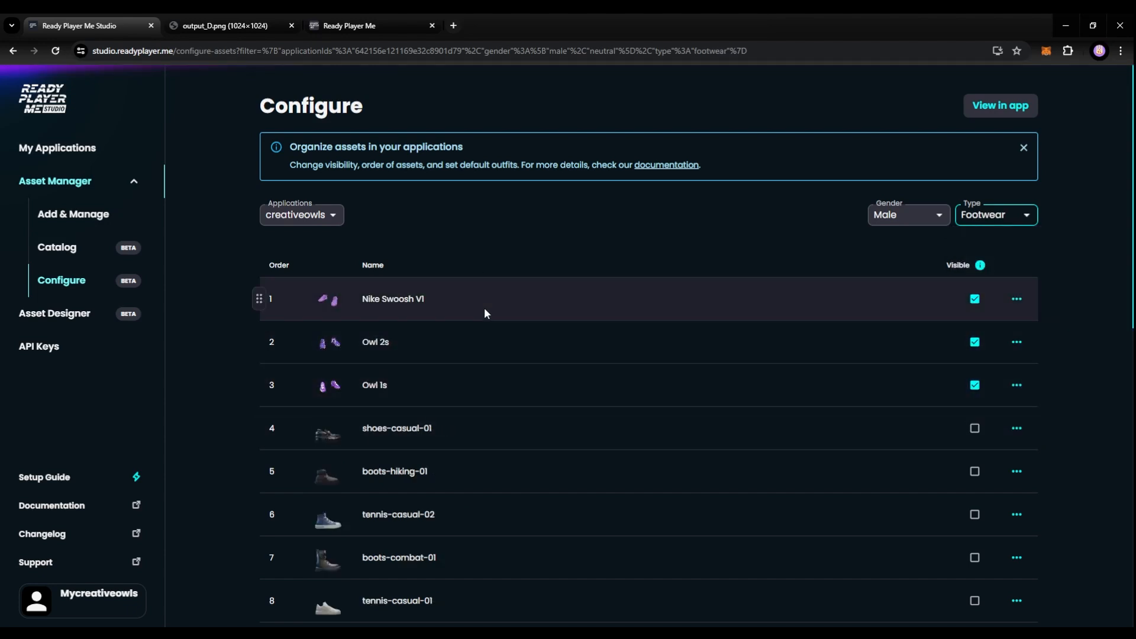
{"action": "scroll", "coordinate": [762, 319], "scroll_direction": "down", "scroll_amount": 10}
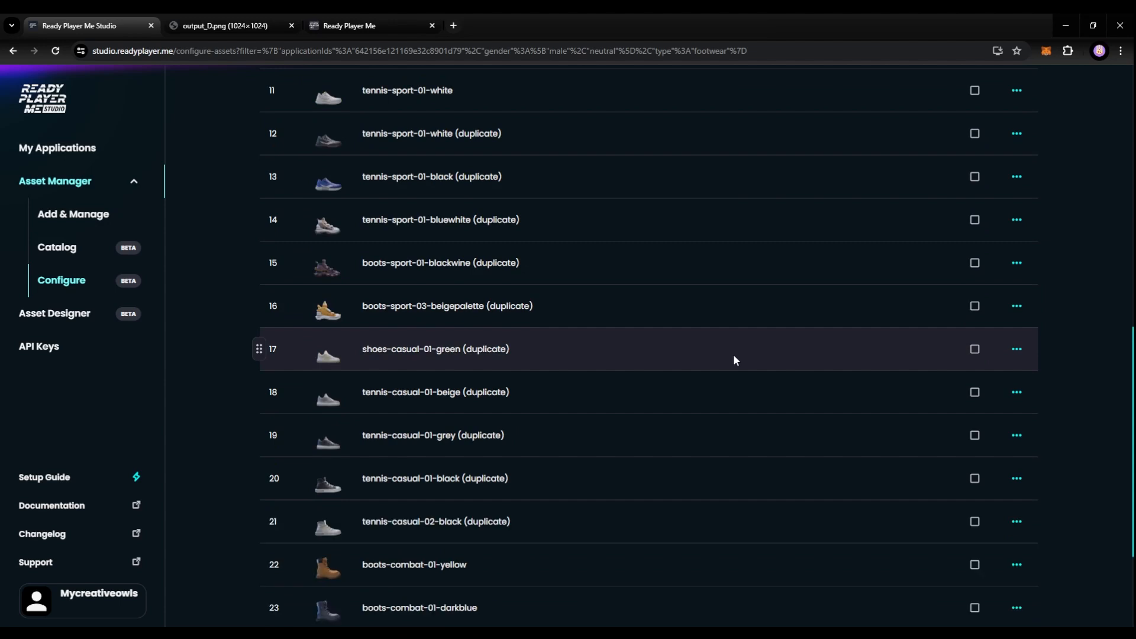
{"action": "scroll", "coordinate": [733, 354], "scroll_direction": "down", "scroll_amount": 3}
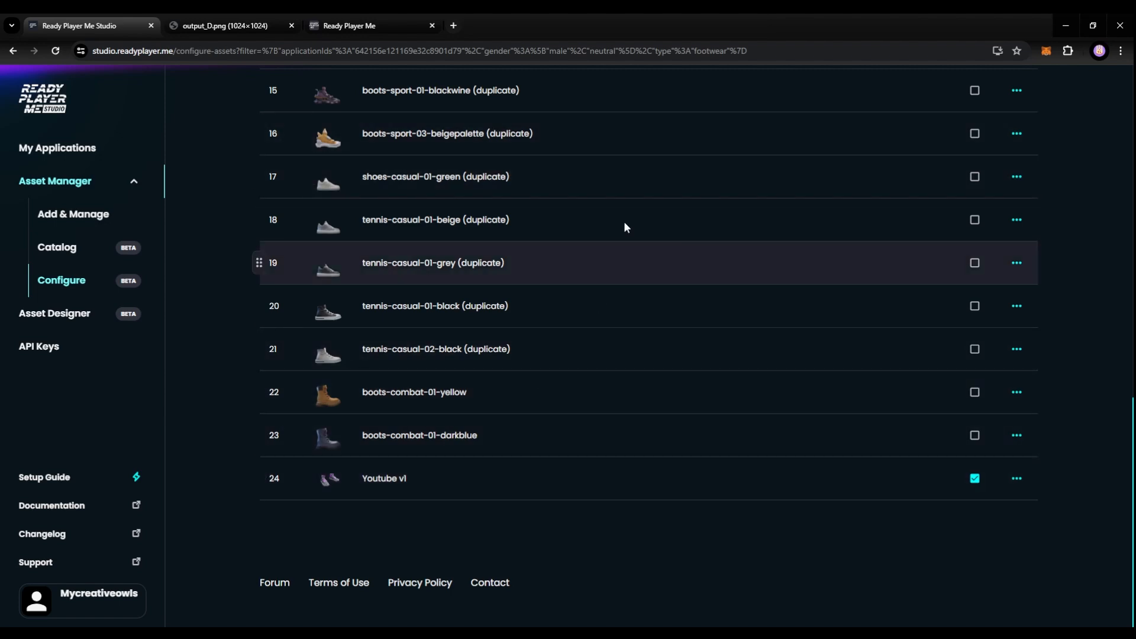
{"action": "left_click", "coordinate": [1017, 480]}
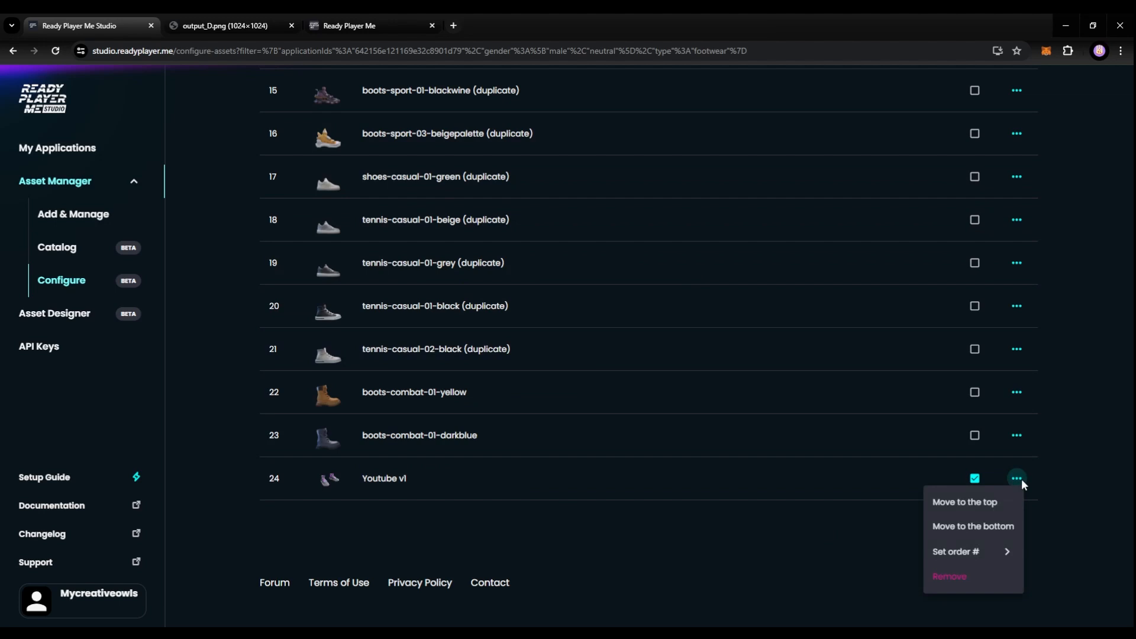
{"action": "left_click", "coordinate": [1000, 503]}
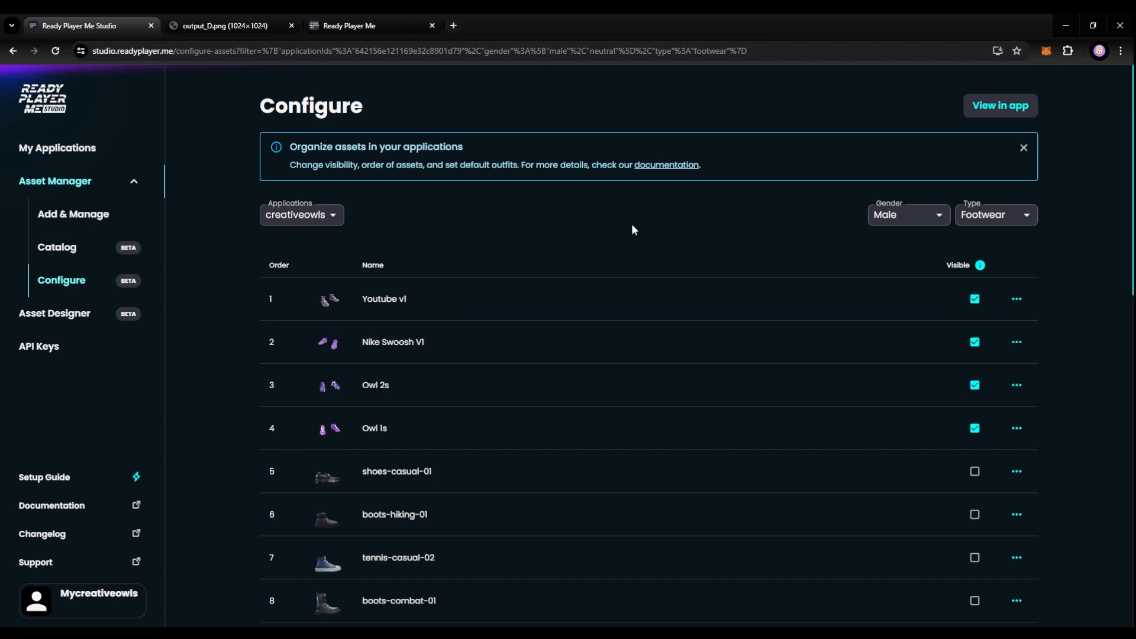
- Switch the configured asset type to Top and move the Youtube v1 jacket to the top of the order
{"action": "left_click", "coordinate": [999, 215]}
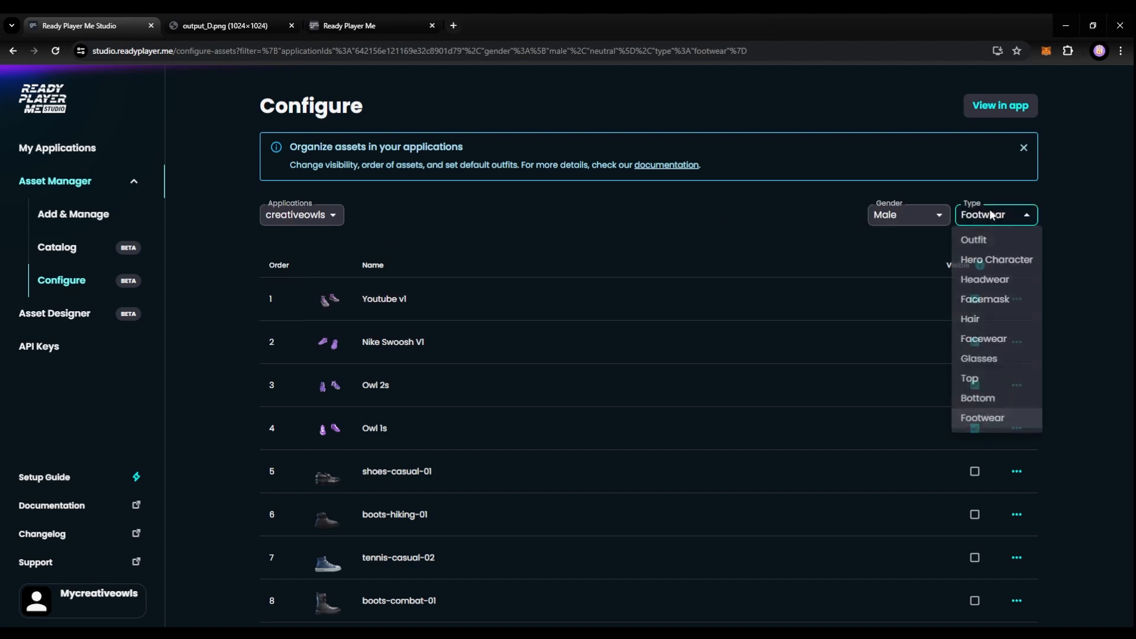
{"action": "left_click", "coordinate": [979, 381]}
{"action": "scroll", "coordinate": [853, 385], "scroll_direction": "down", "scroll_amount": 20}
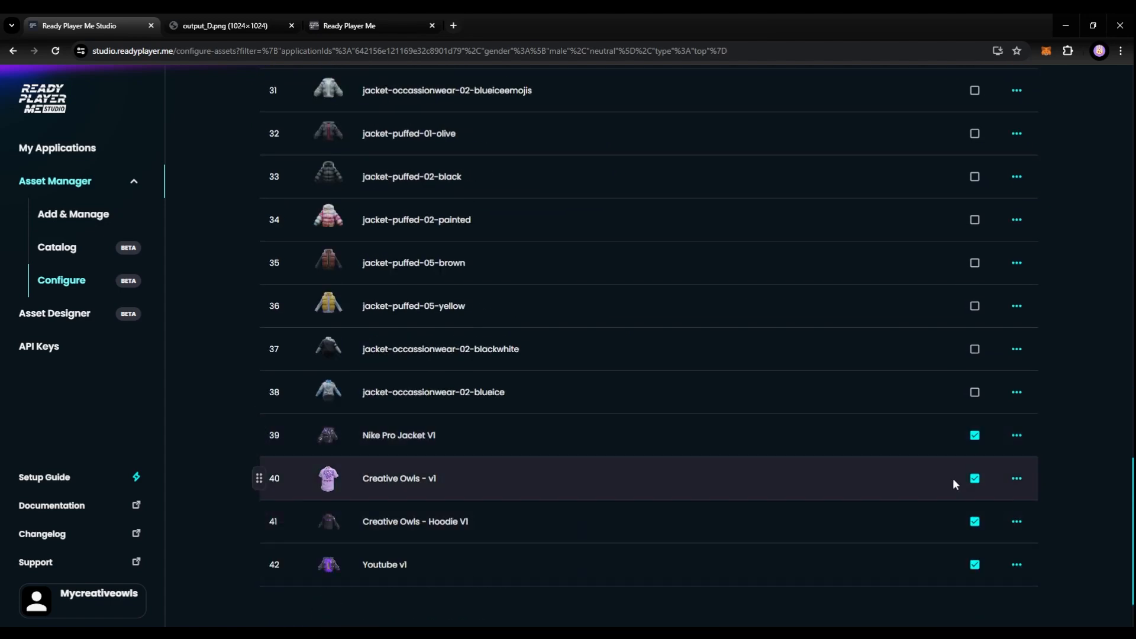
{"action": "scroll", "coordinate": [971, 482], "scroll_direction": "down", "scroll_amount": 2}
{"action": "left_click", "coordinate": [1016, 479]}
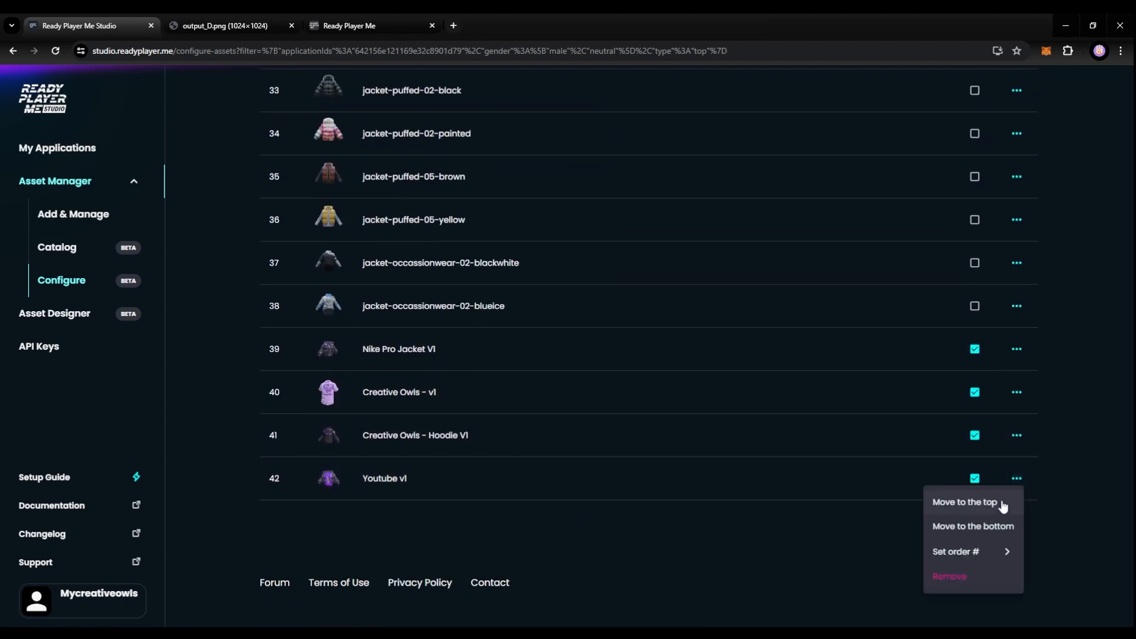
{"action": "left_click", "coordinate": [997, 503]}
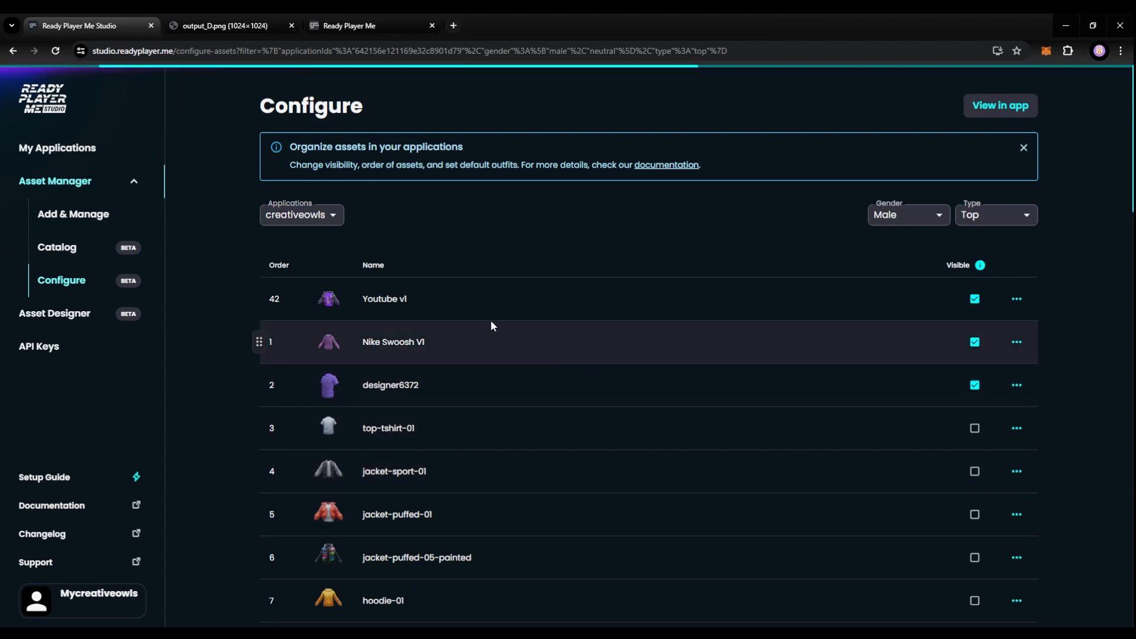